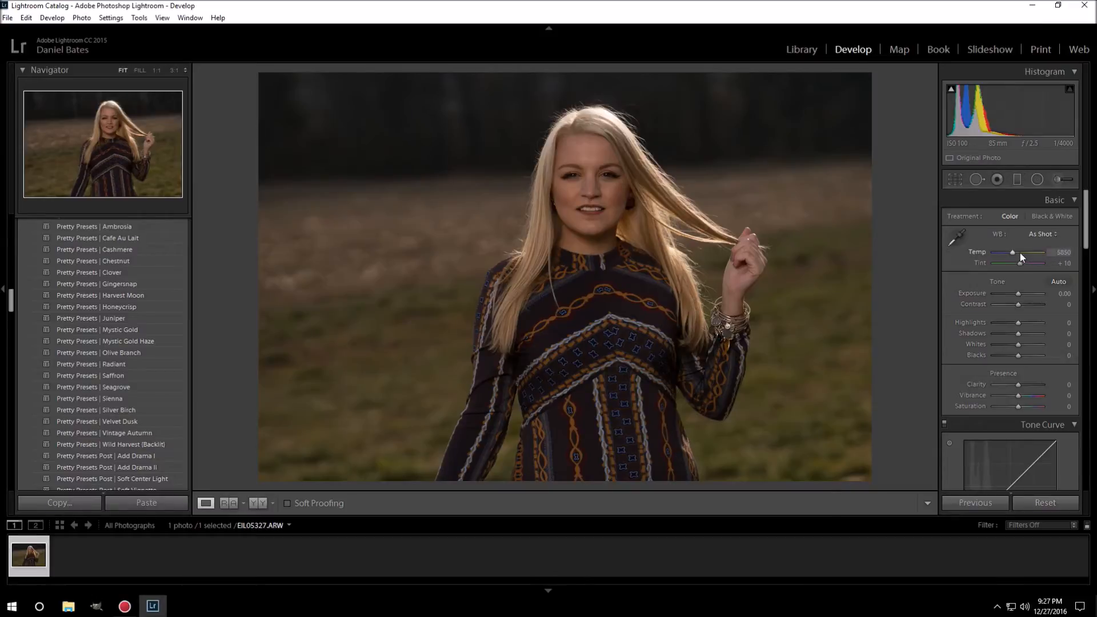
Step: Apply the Auto white balance to the portrait and warm its temperature to 5333
left_click(1045, 235)
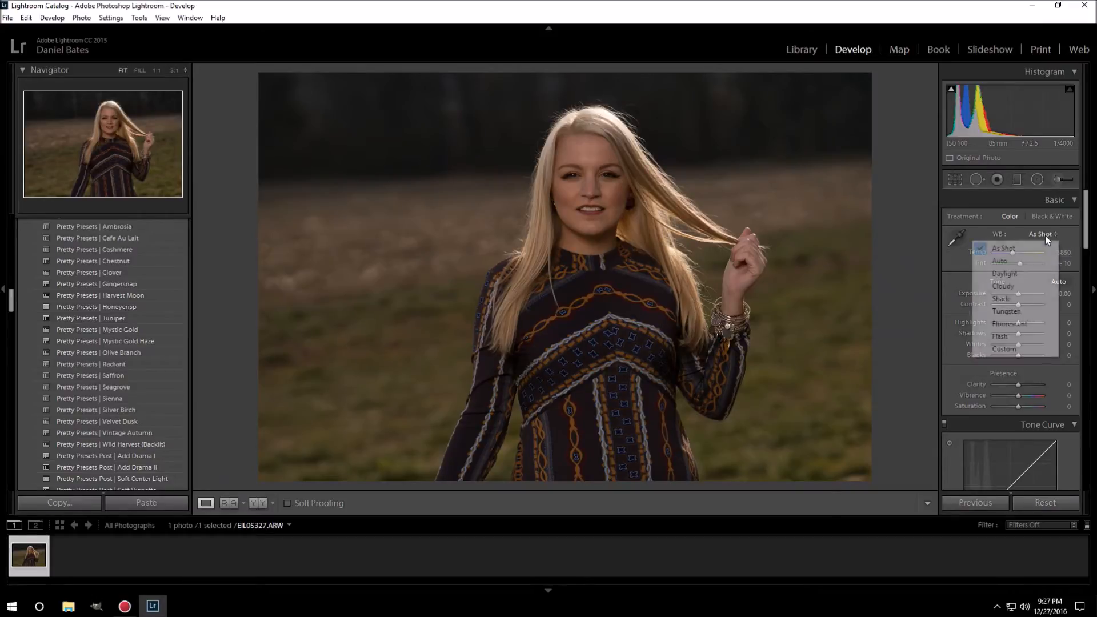
left_click(1014, 260)
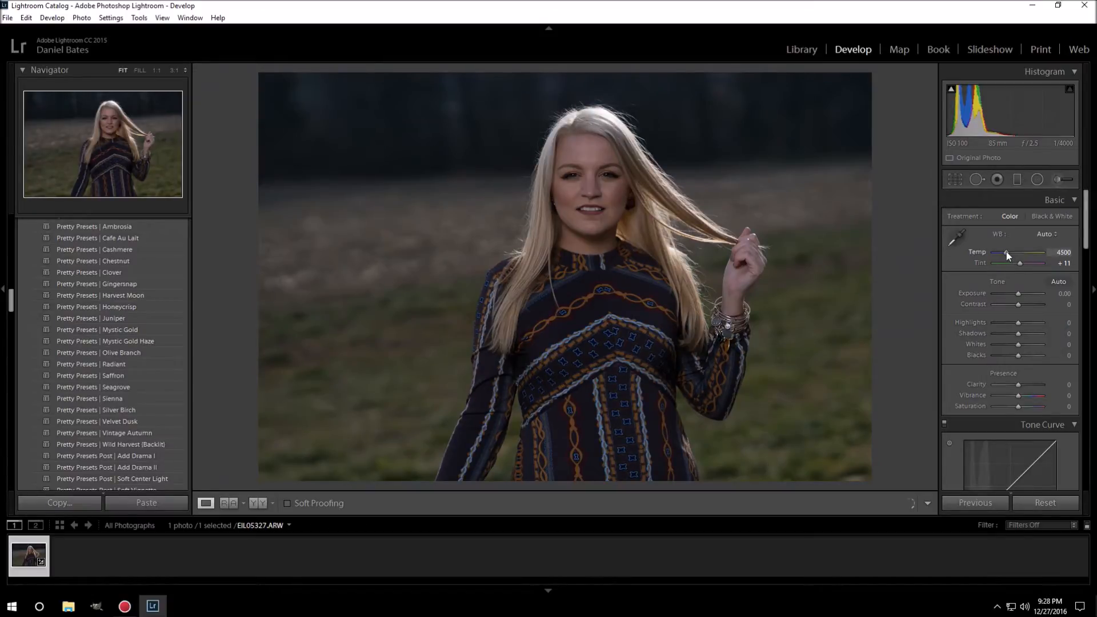
left_click_drag(1006, 252, 1011, 253)
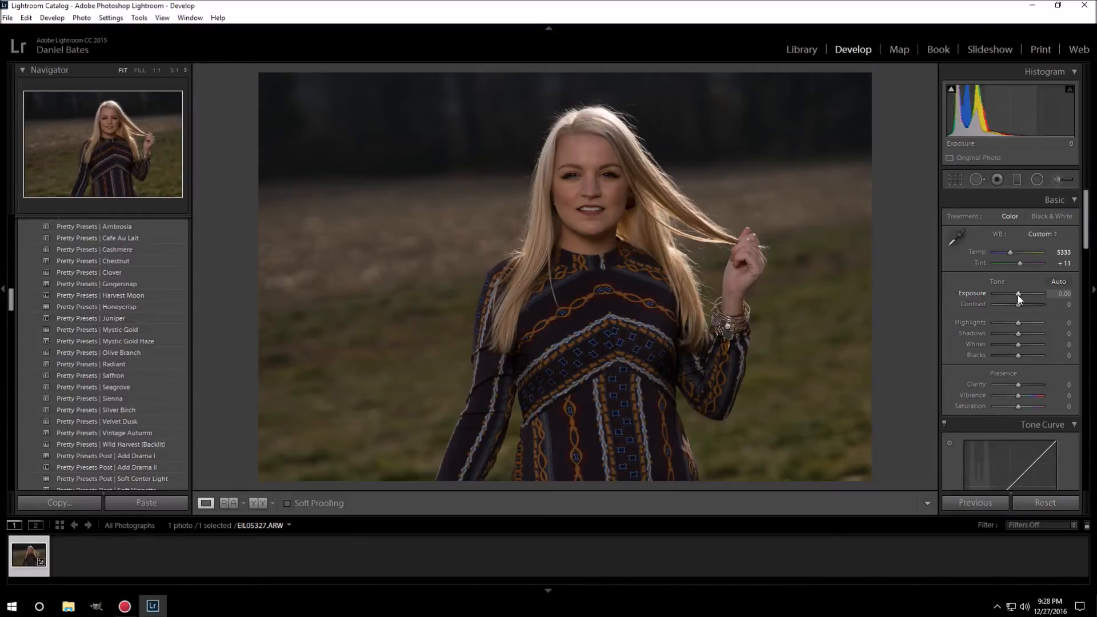
Step: Raise the portrait's exposure to +0.71 and its contrast to +21
left_click_drag(1018, 296, 1021, 289)
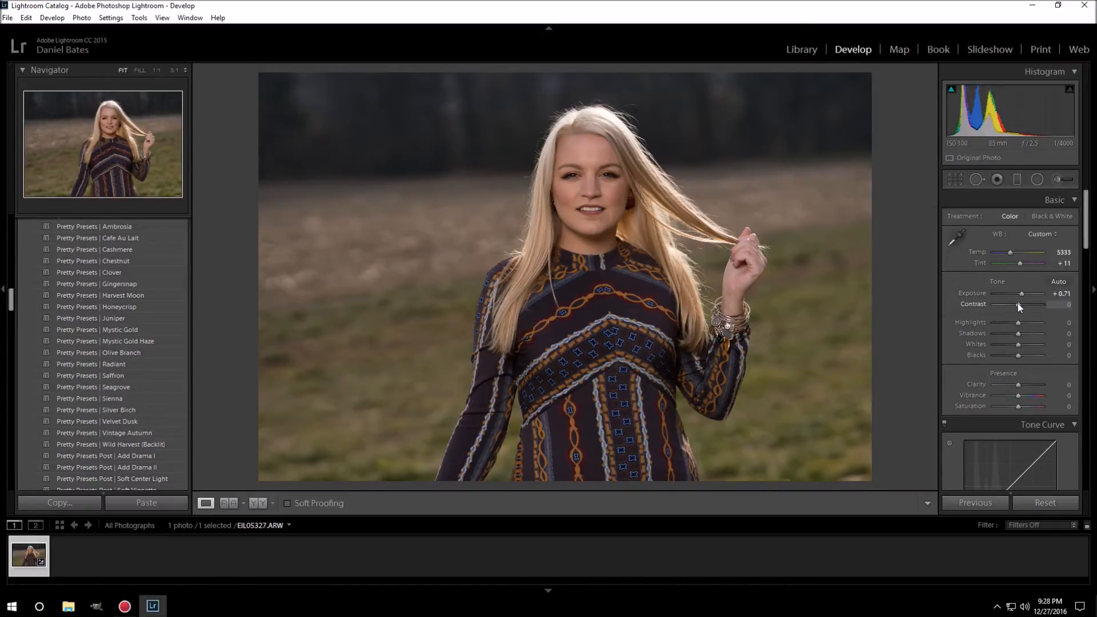
left_click_drag(1019, 304, 1024, 303)
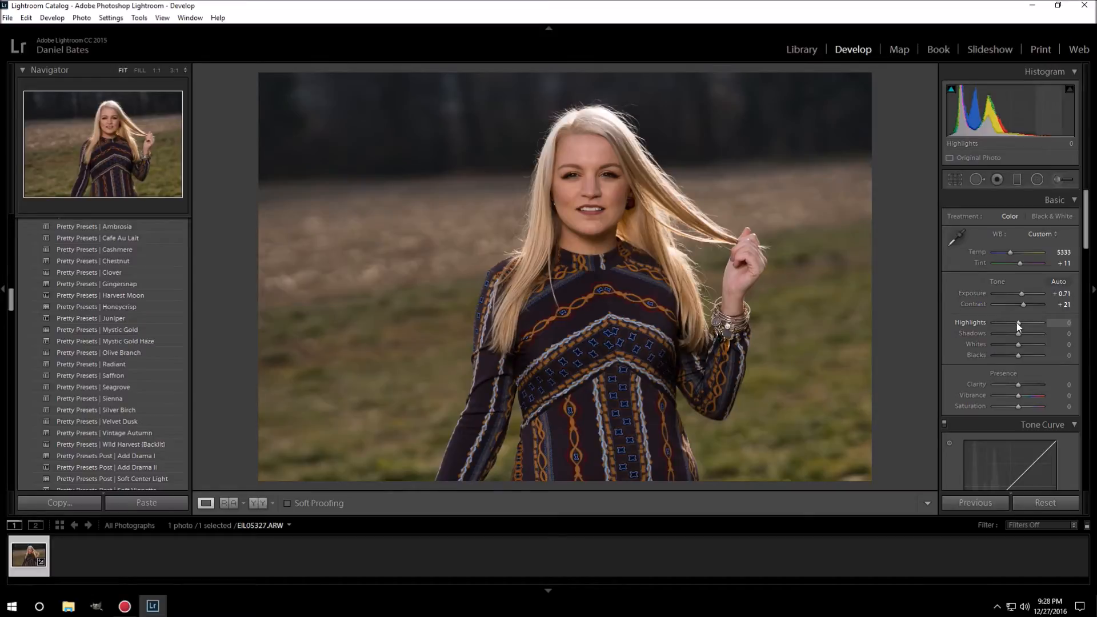
Step: Lower the portrait's highlights to -50 and raise its shadows to +86
left_click_drag(1011, 324, 984, 321)
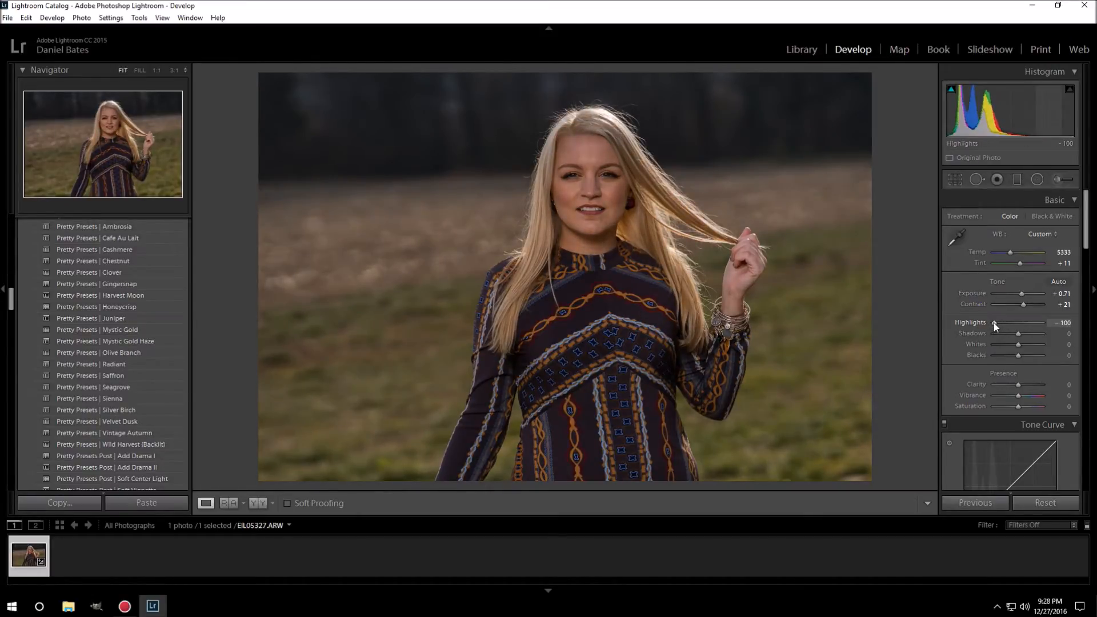
left_click_drag(995, 325, 1003, 321)
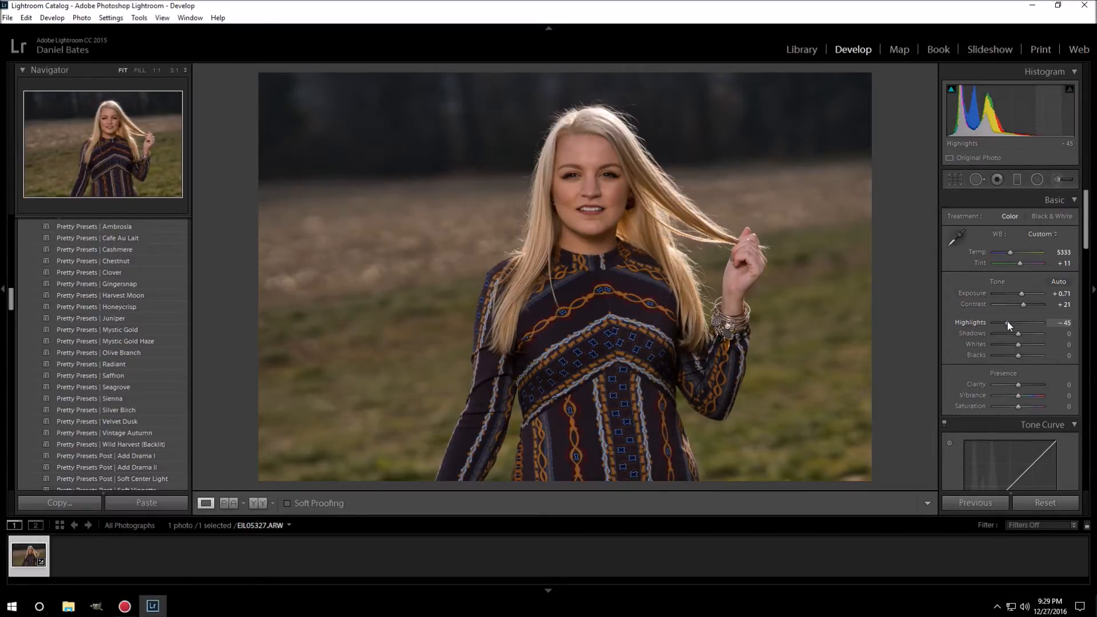
left_click_drag(1008, 325, 1005, 324)
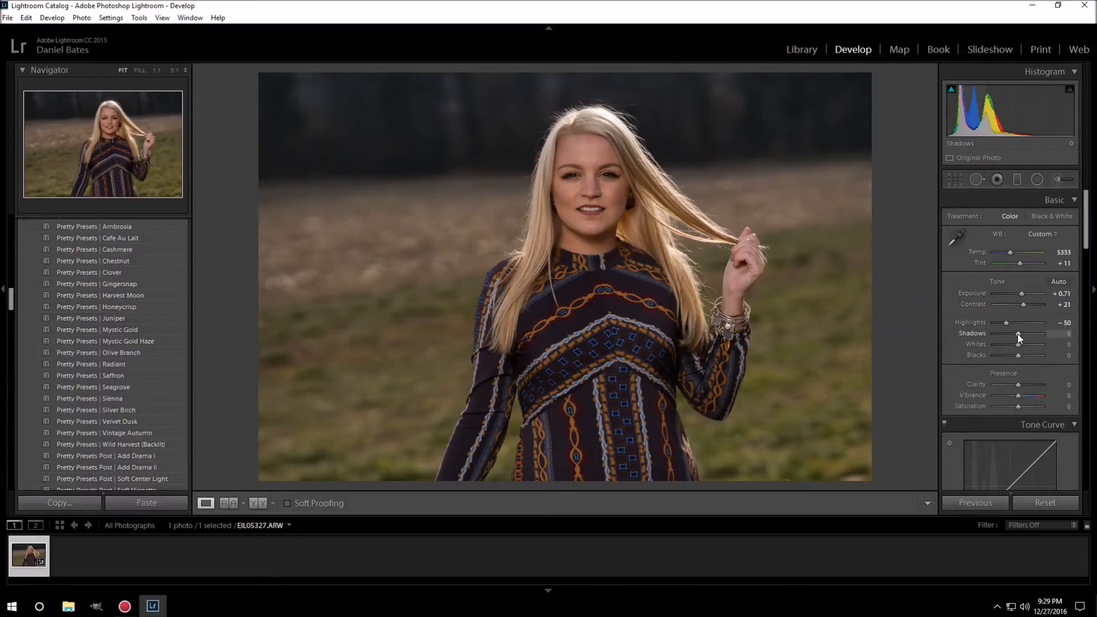
left_click_drag(1019, 334, 1023, 337)
left_click_drag(1027, 337, 1046, 339)
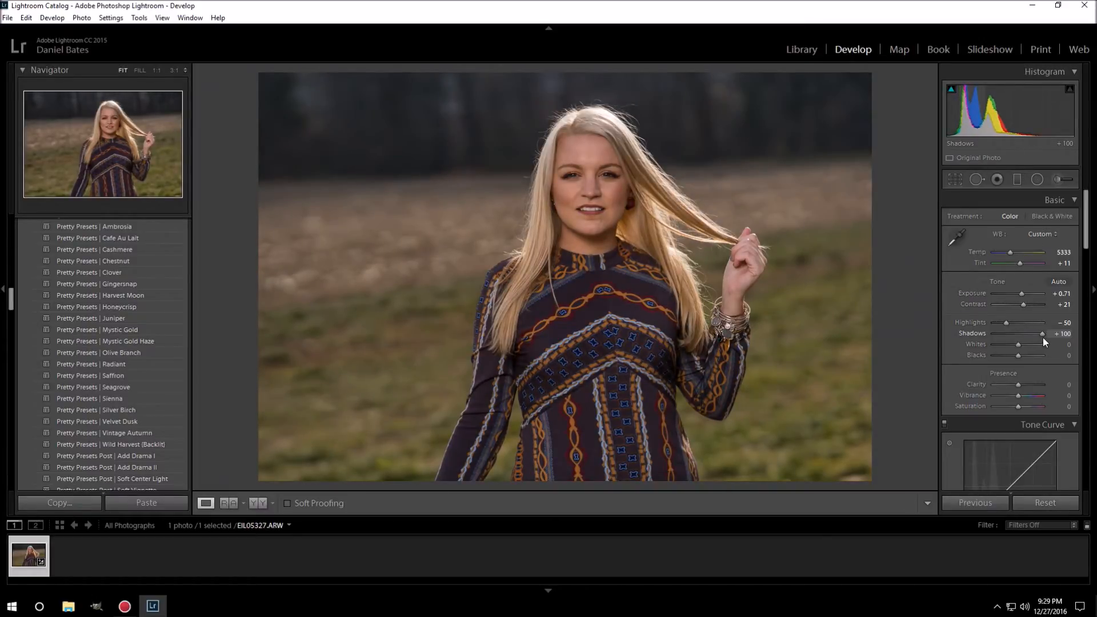
left_click_drag(1040, 333, 1040, 333)
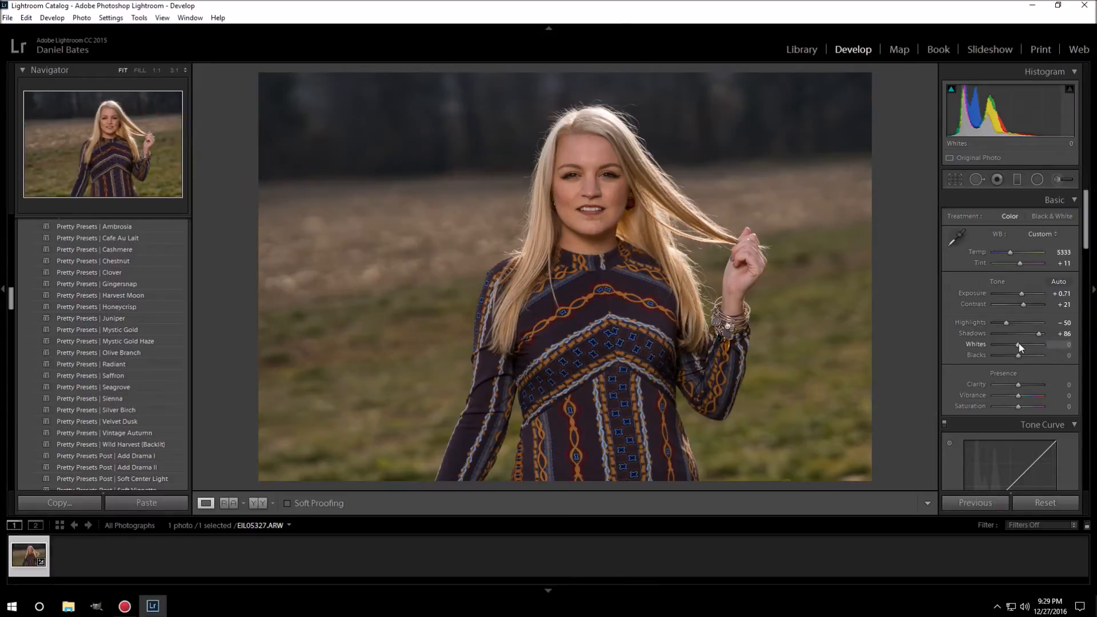
Step: Set the portrait's whites to +14 and its blacks to -36
left_click_drag(1018, 345, 1022, 349)
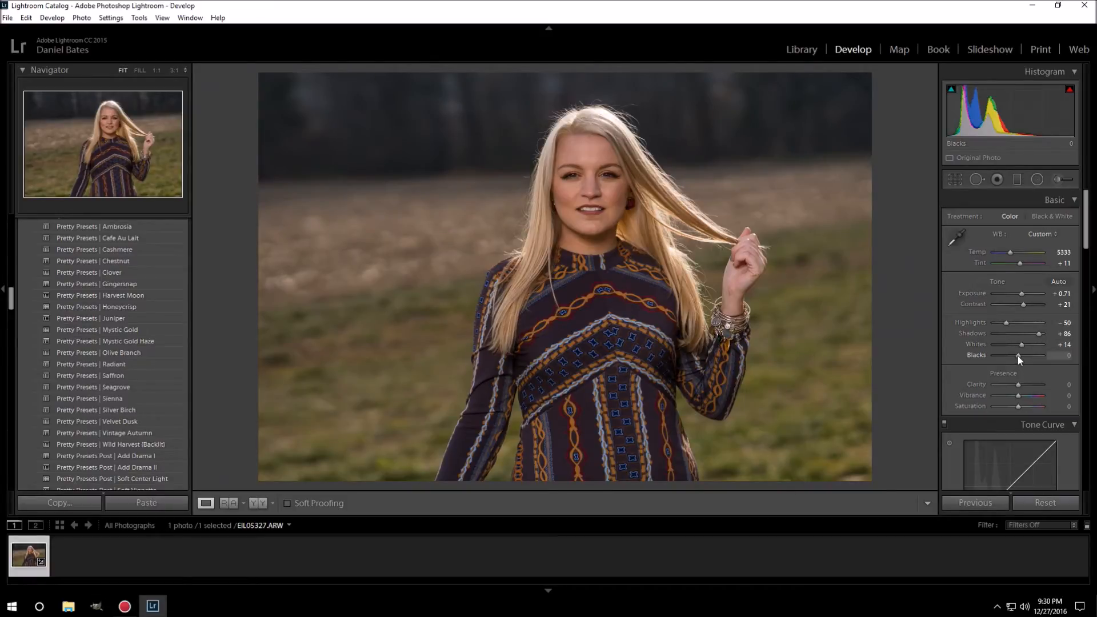
left_click_drag(1017, 355, 1009, 355)
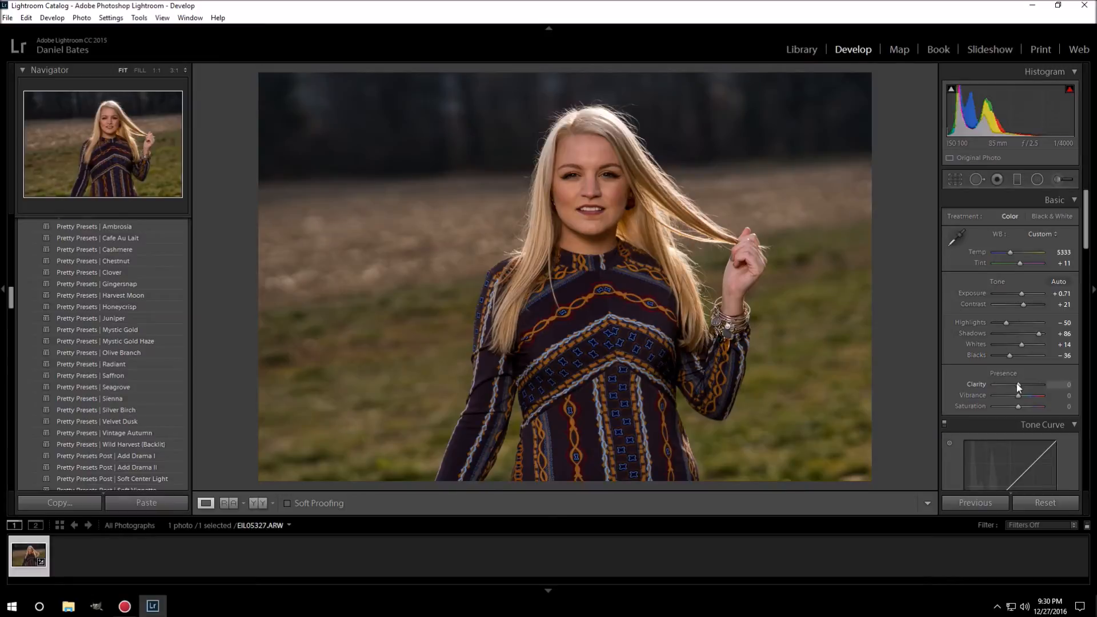
Step: Adjust the portrait's presence with clarity at -10, vibrance at +17 and saturation at +2
left_click_drag(1018, 384, 1018, 380)
left_click_drag(1020, 396, 1023, 396)
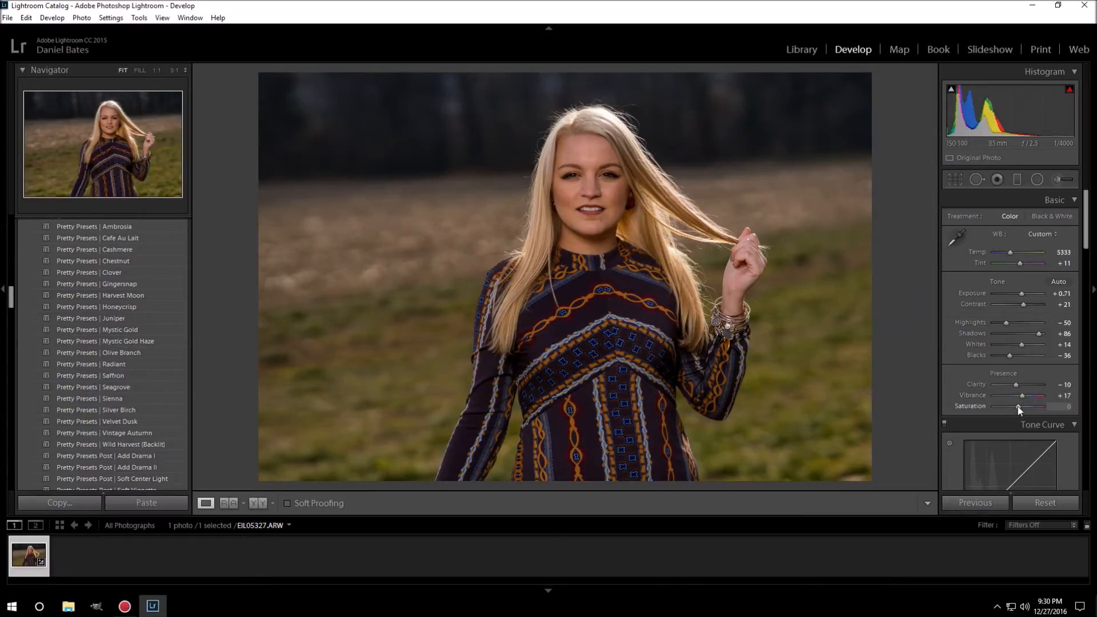
left_click_drag(1017, 407, 1020, 402)
left_click_drag(1020, 404, 1020, 402)
Step: Increase the photo's sharpening amount to 55, leaving the tone curve and HSL adjustments alone
left_click_drag(1086, 226, 1086, 231)
scroll(1071, 273, "down", 5)
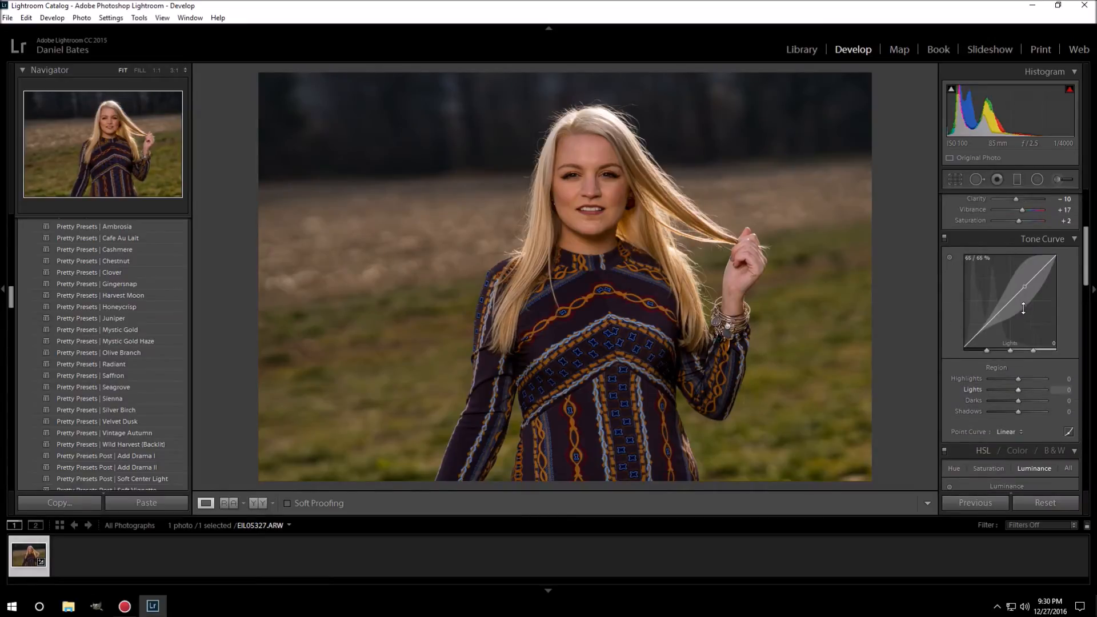
scroll(1087, 266, "down", 5)
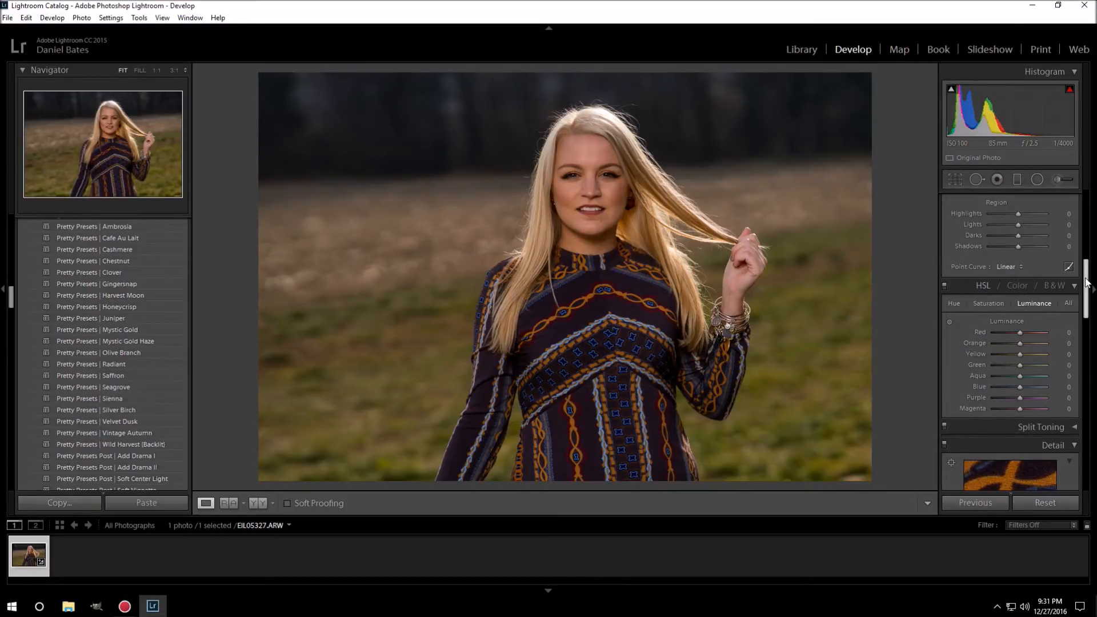
scroll(1087, 282, "down", 2)
scroll(1081, 309, "up", 2)
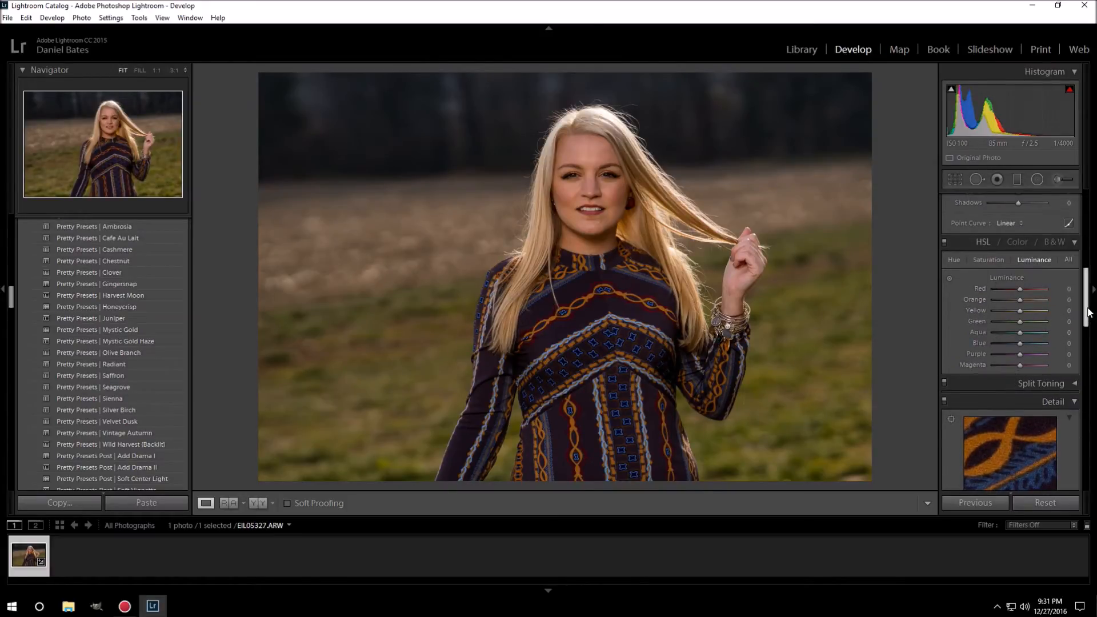
left_click_drag(1088, 312, 1089, 351)
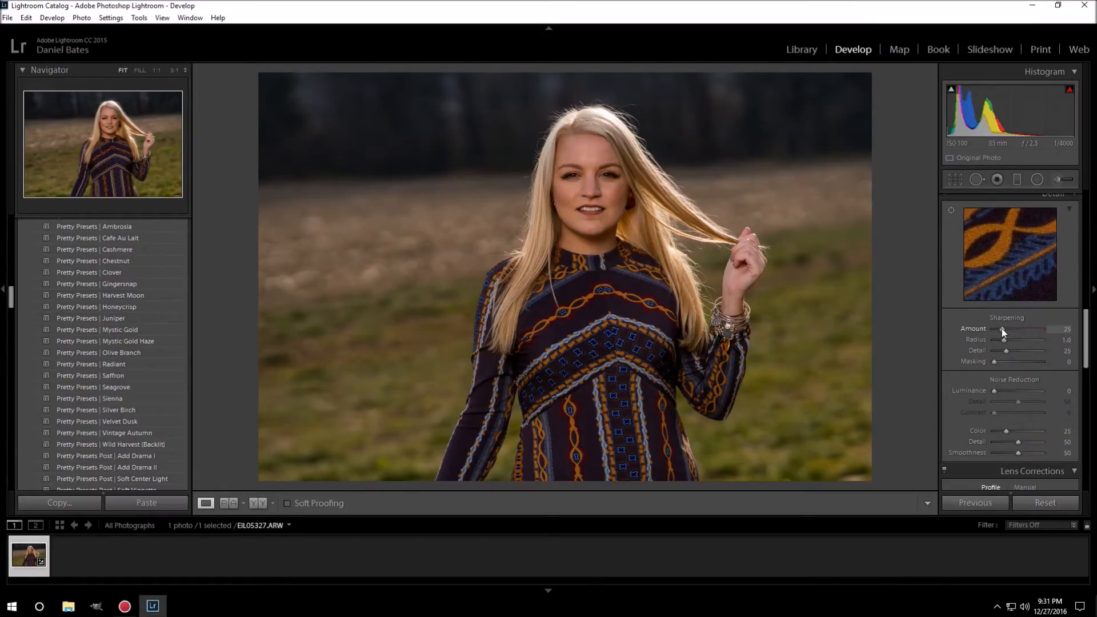
left_click_drag(1002, 330, 1010, 329)
Step: Increase the photo's luminance noise reduction and set its color noise reduction to 100
left_click_drag(993, 390, 995, 392)
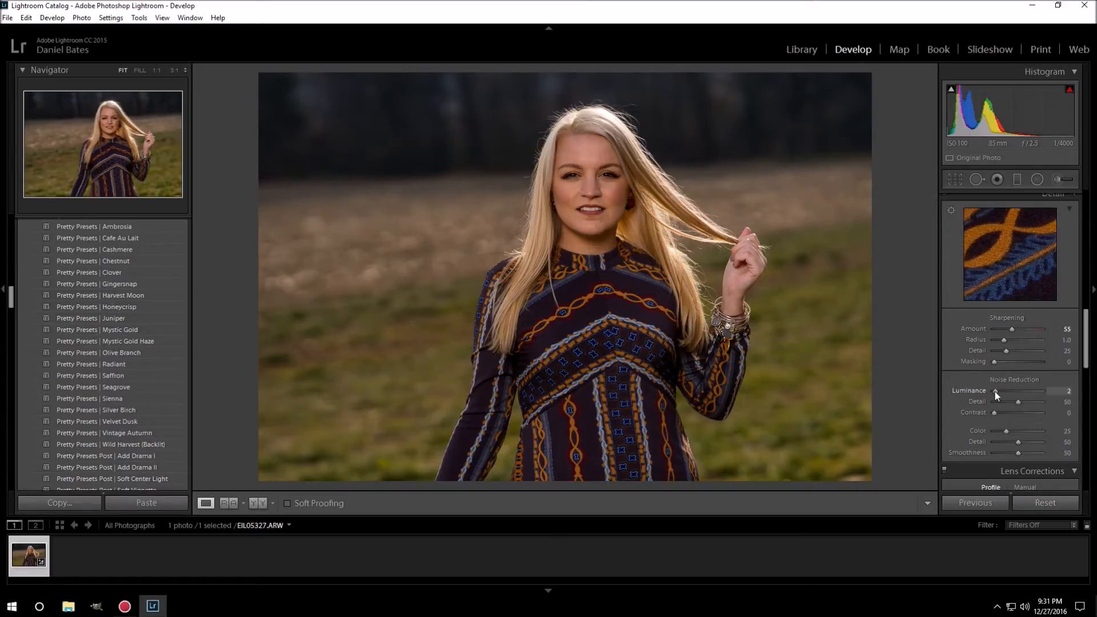
left_click_drag(995, 392, 1004, 394)
left_click_drag(1005, 431, 1073, 438)
Step: Enable lens profile corrections and choose Zeiss as the lens make
left_click_drag(1085, 327, 1078, 375)
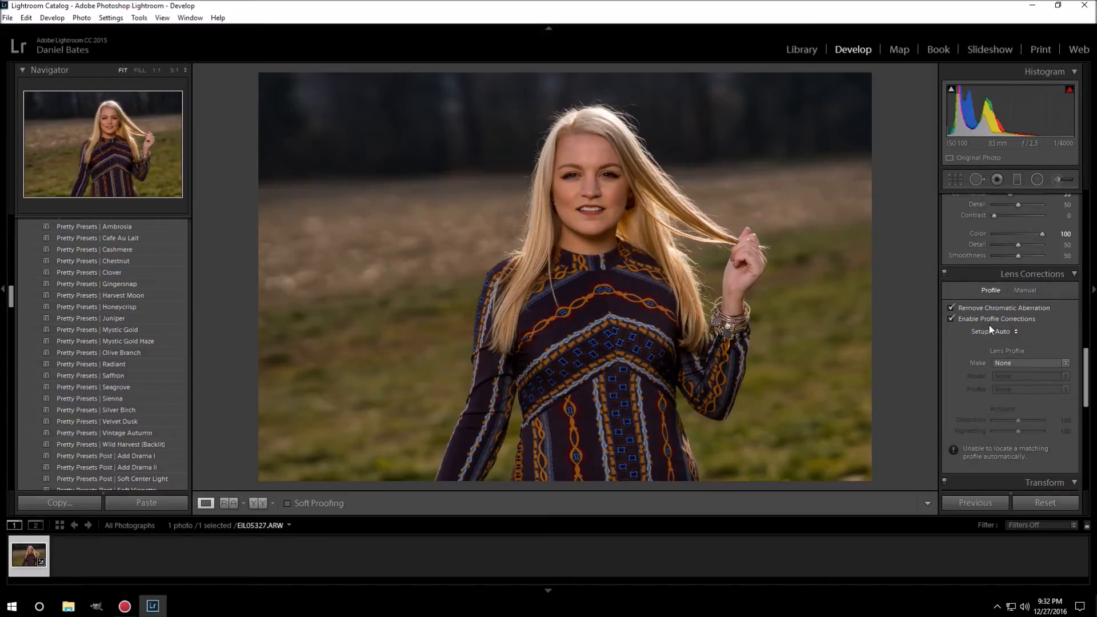
left_click(951, 319)
left_click(1026, 362)
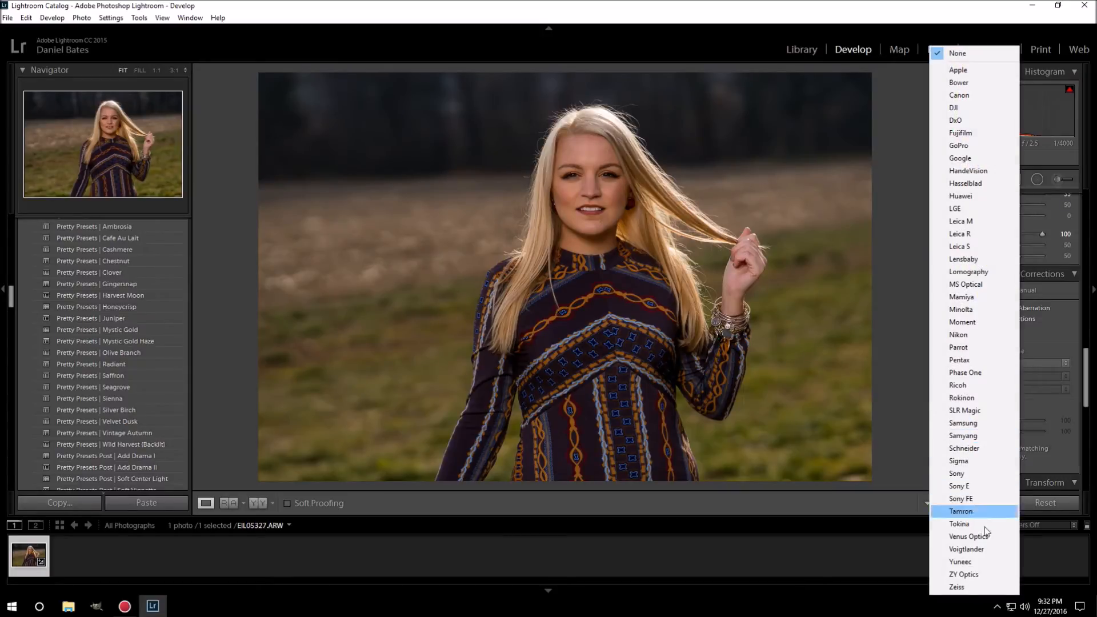
left_click(979, 588)
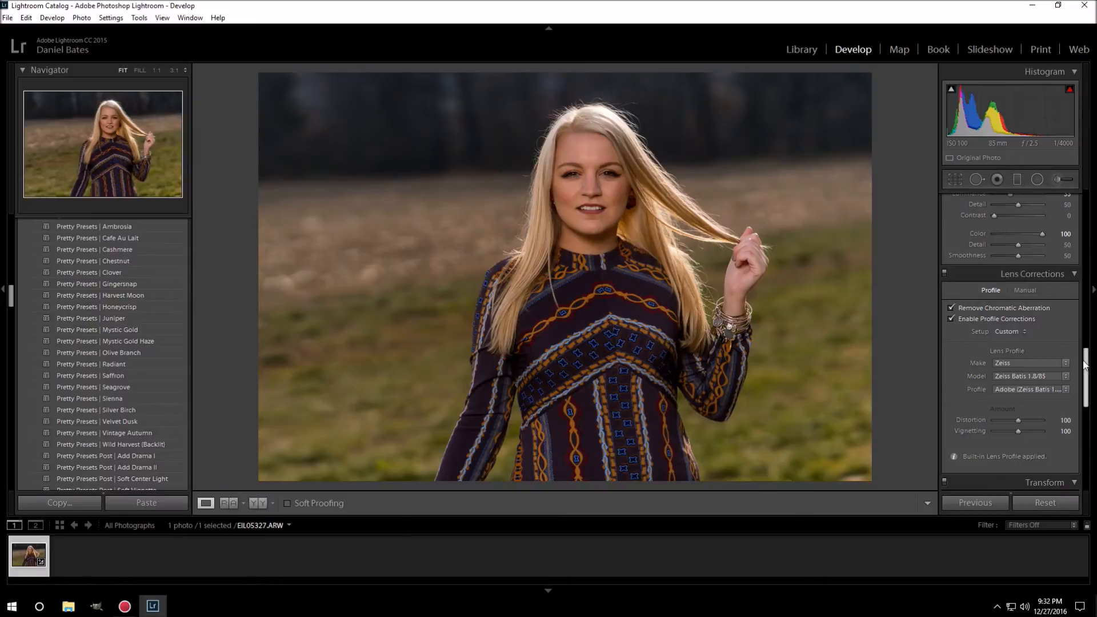
Step: Try to correct the photo's perspective with the Auto Upright transform
scroll(1086, 387, "down", 2)
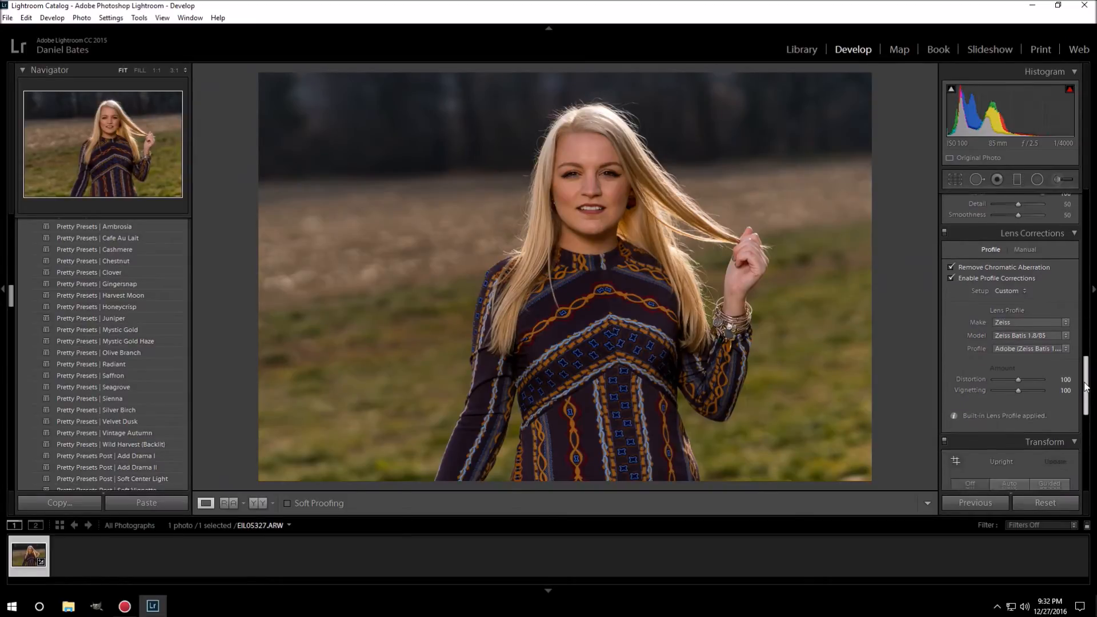
left_click_drag(1086, 387, 1086, 402)
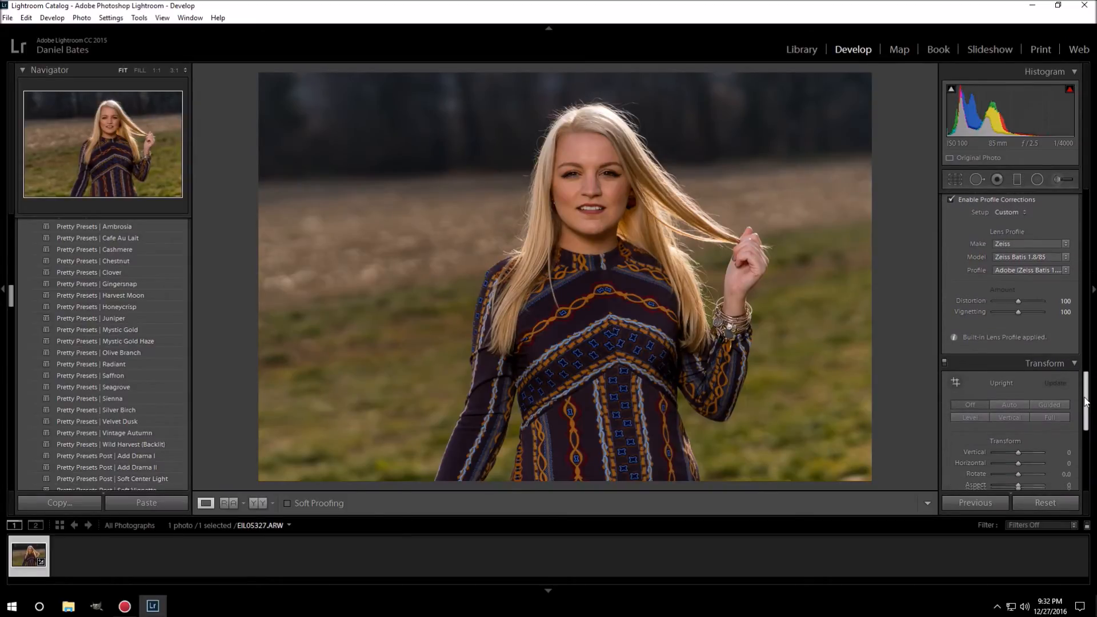
left_click_drag(1086, 402, 1086, 419)
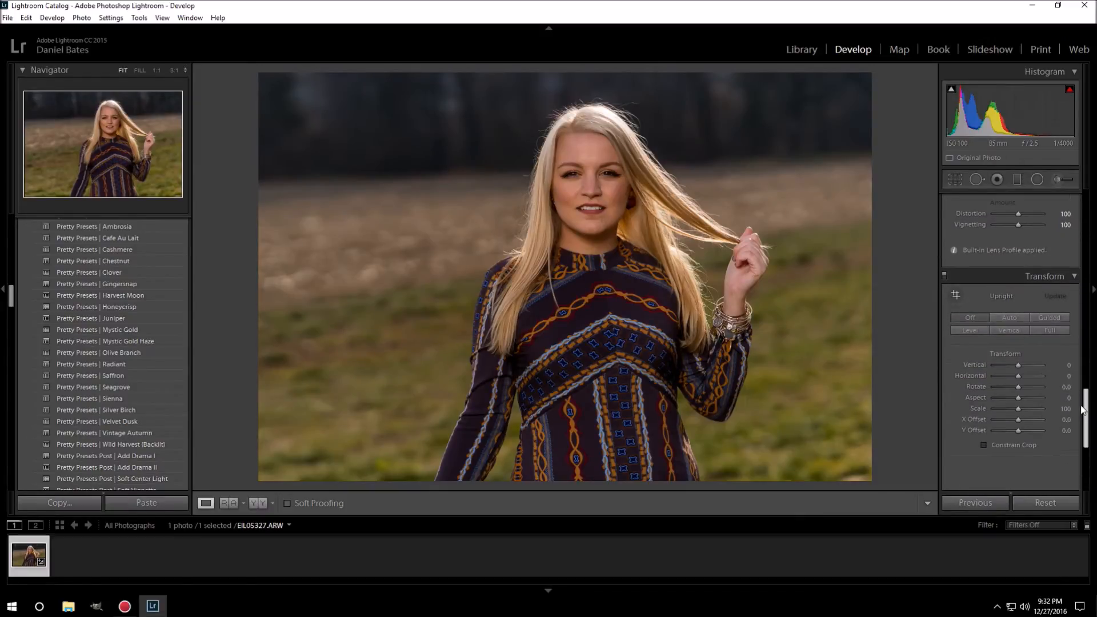
left_click(1013, 318)
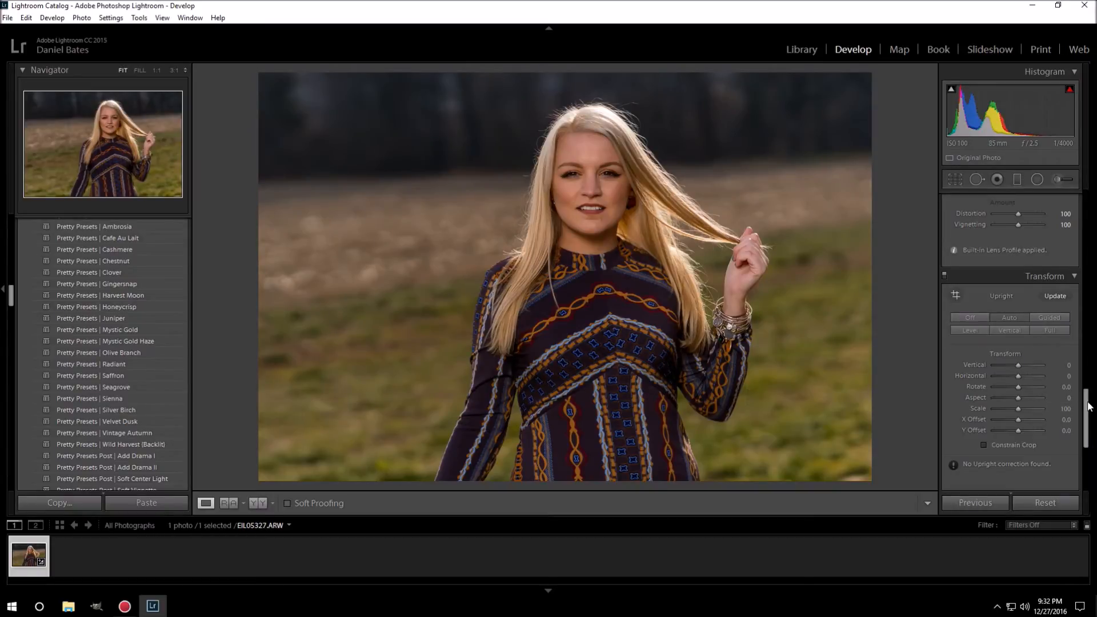
Step: Add a post-crop vignette with amount -17 and feather 73, and set Dehaze to +5
left_click_drag(1086, 404, 1086, 450)
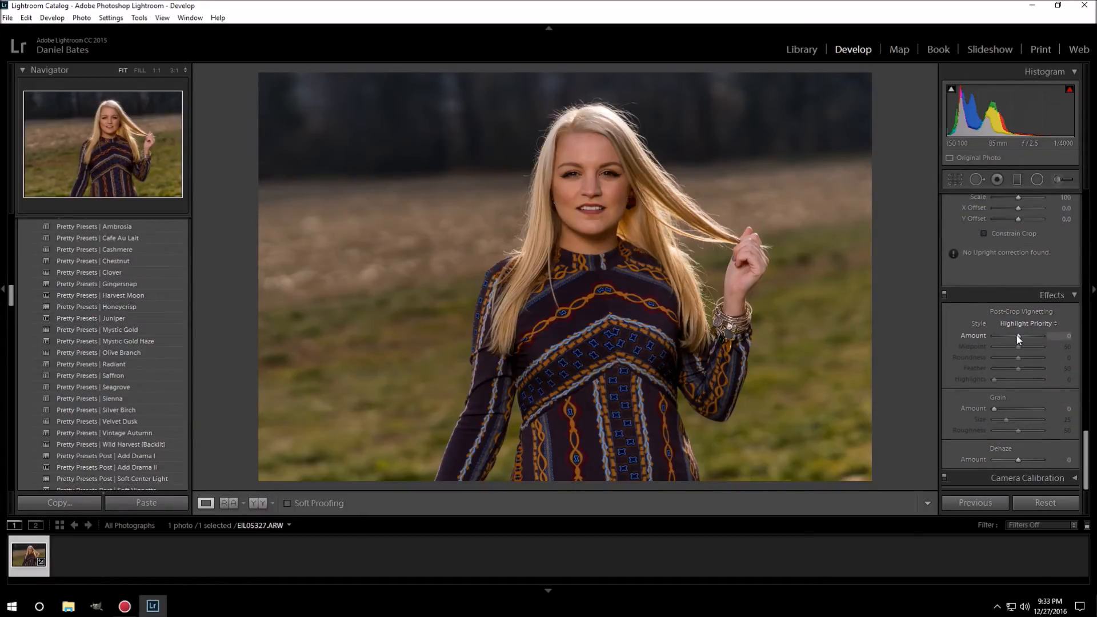
left_click_drag(1017, 334, 1013, 329)
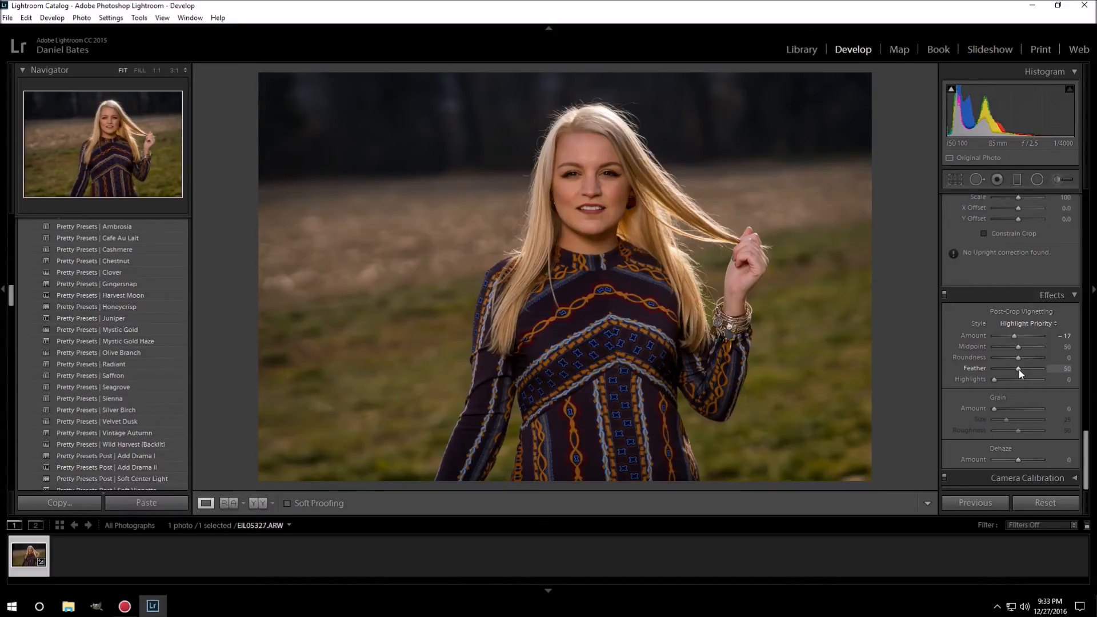
left_click_drag(1023, 368, 1027, 367)
left_click_drag(1027, 365, 1030, 368)
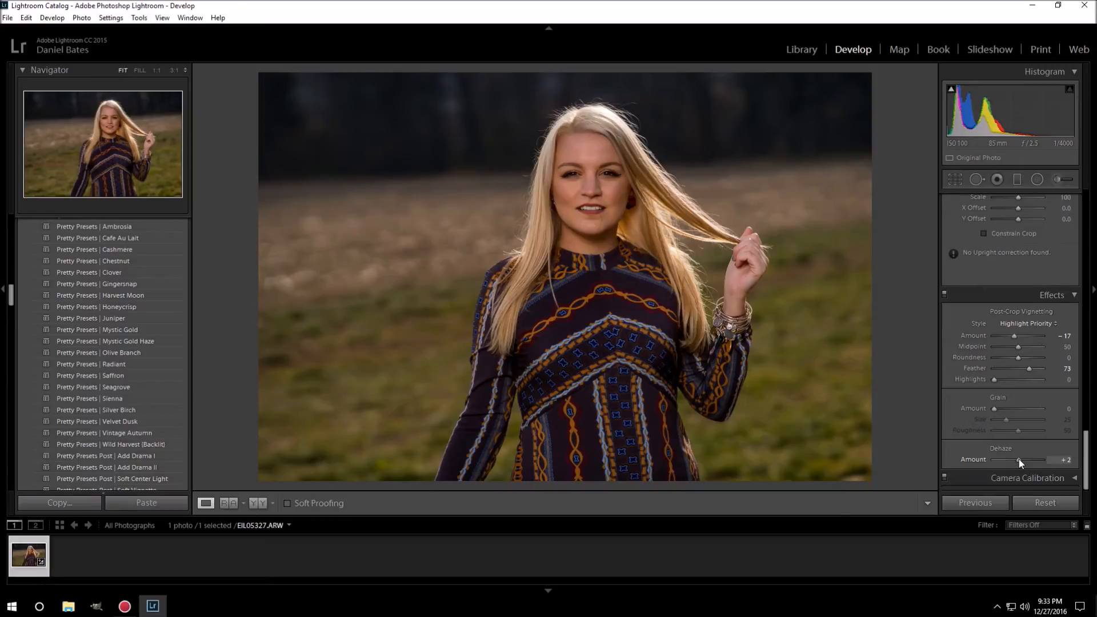
left_click_drag(1020, 458, 1013, 457)
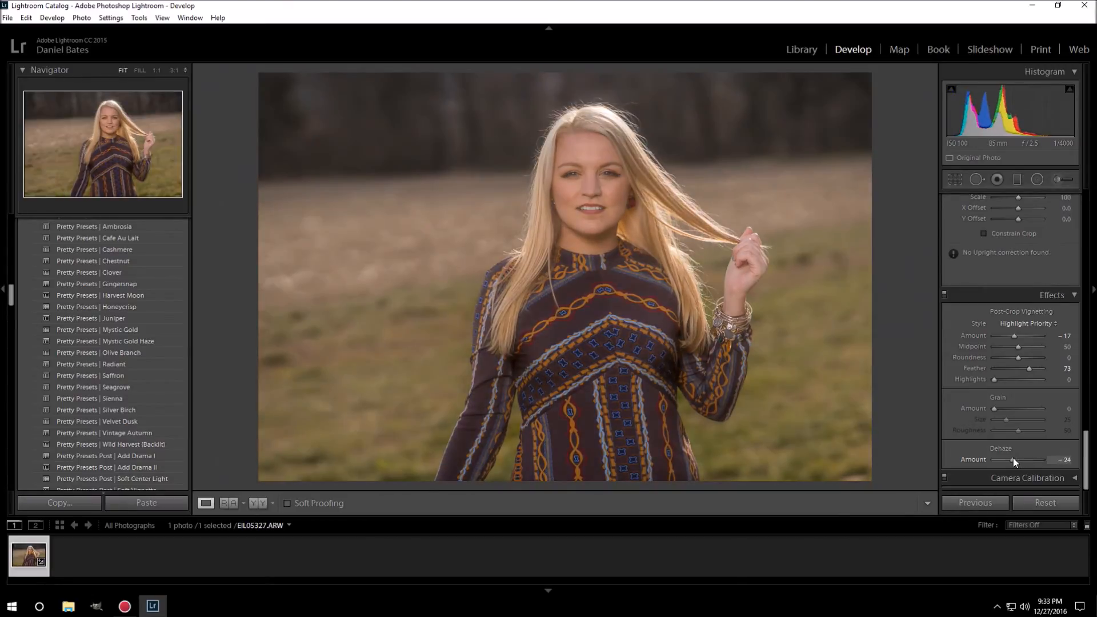
mouse_move(1013, 458)
left_mouse_down()
mouse_move(1047, 459)
mouse_move(1020, 456)
left_mouse_up()
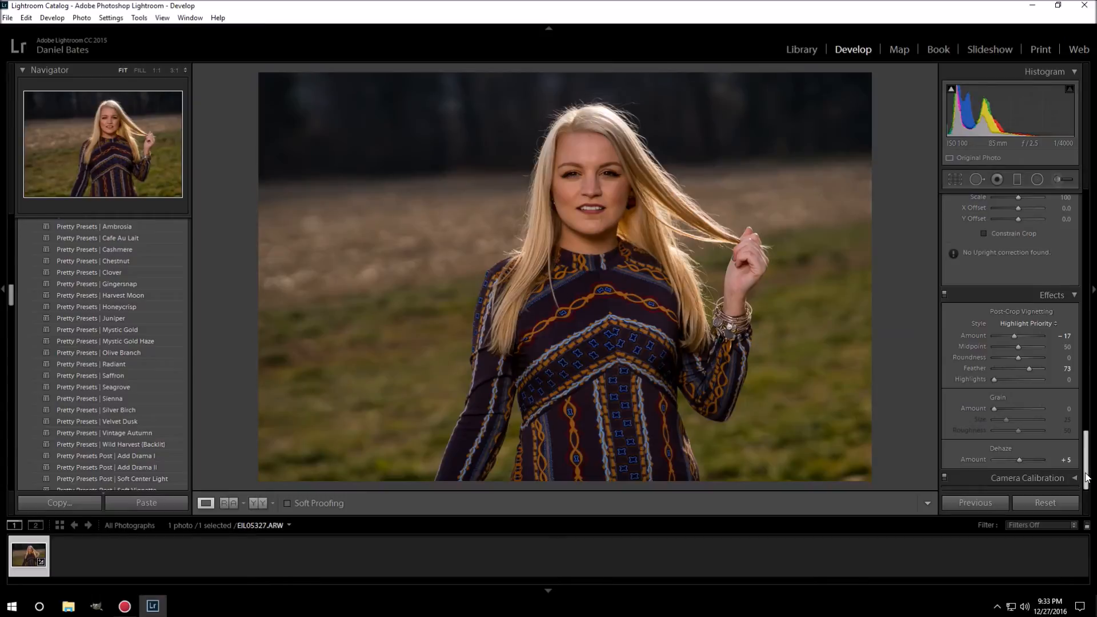
Step: Draw a Dodge (Lighten) radial filter spanning nearly the full photo and center it over the woman's upper body
left_click_drag(1085, 479, 1085, 265)
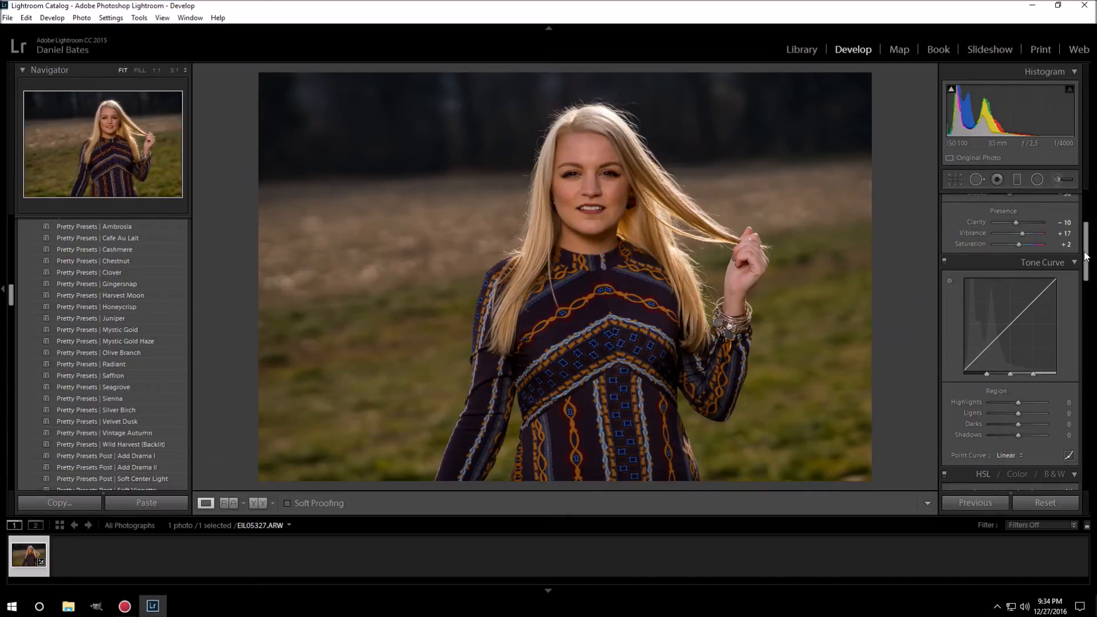
scroll(1087, 257, "up", 3)
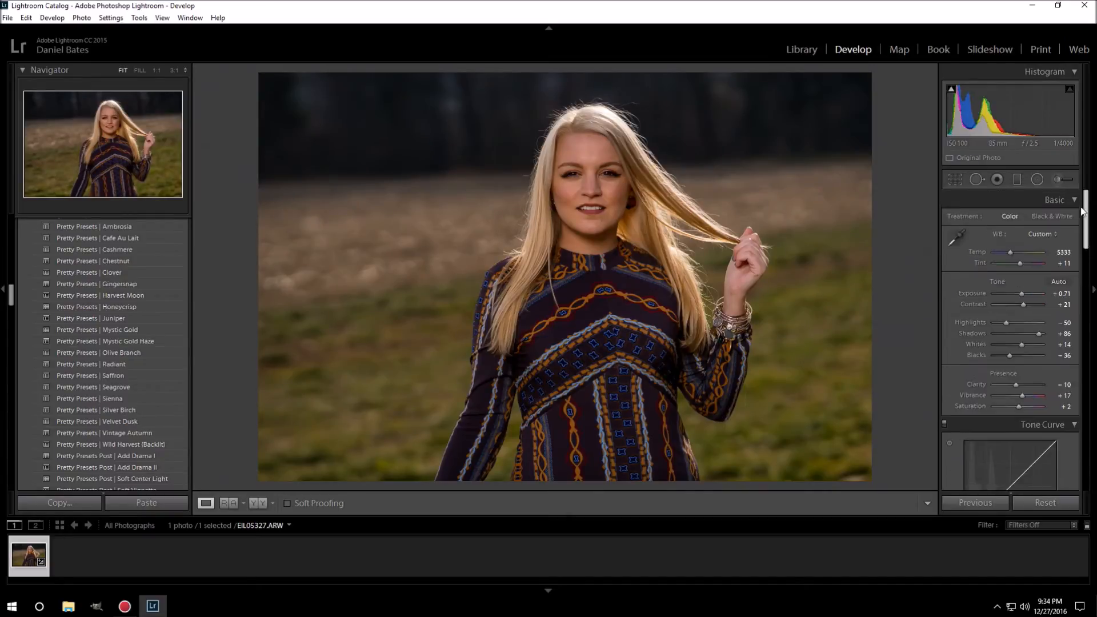
left_click(1037, 180)
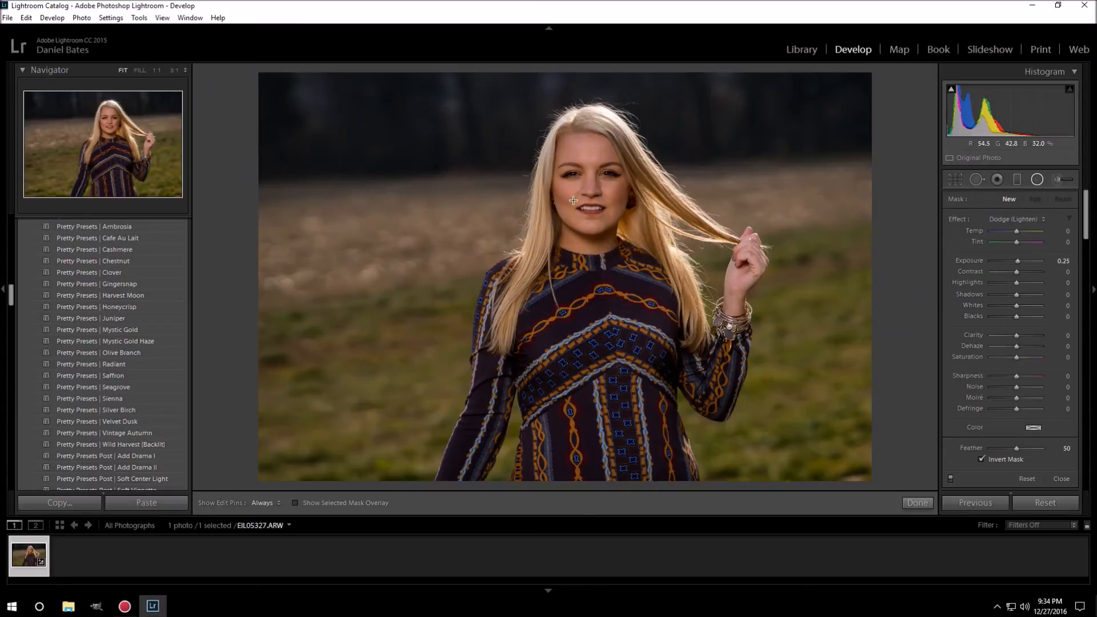
left_click_drag(573, 200, 899, 398)
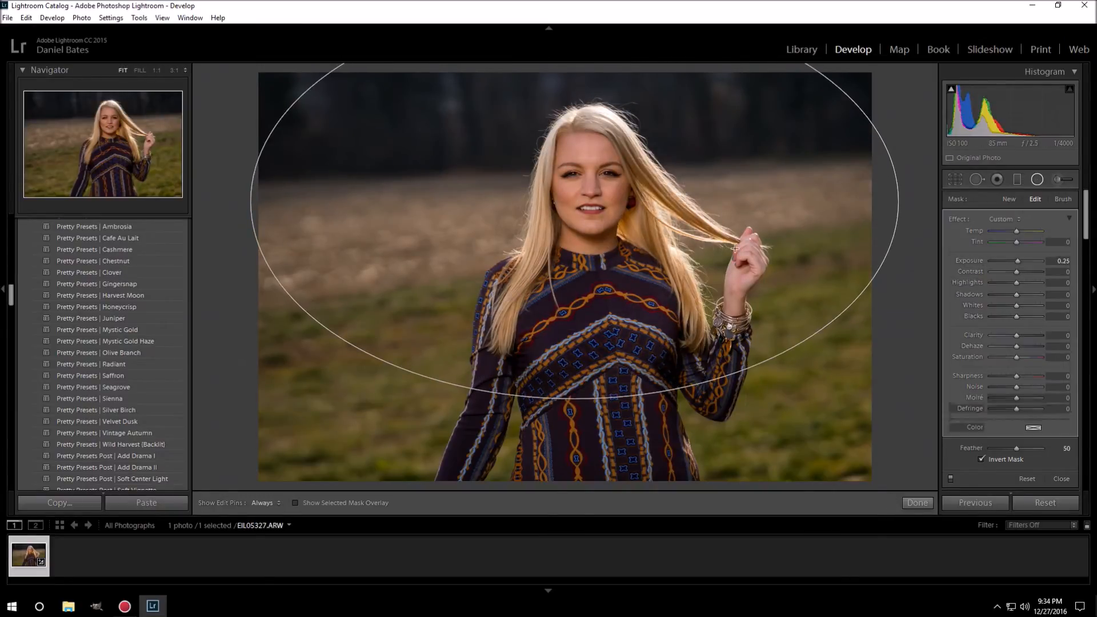
left_click_drag(578, 162, 590, 241)
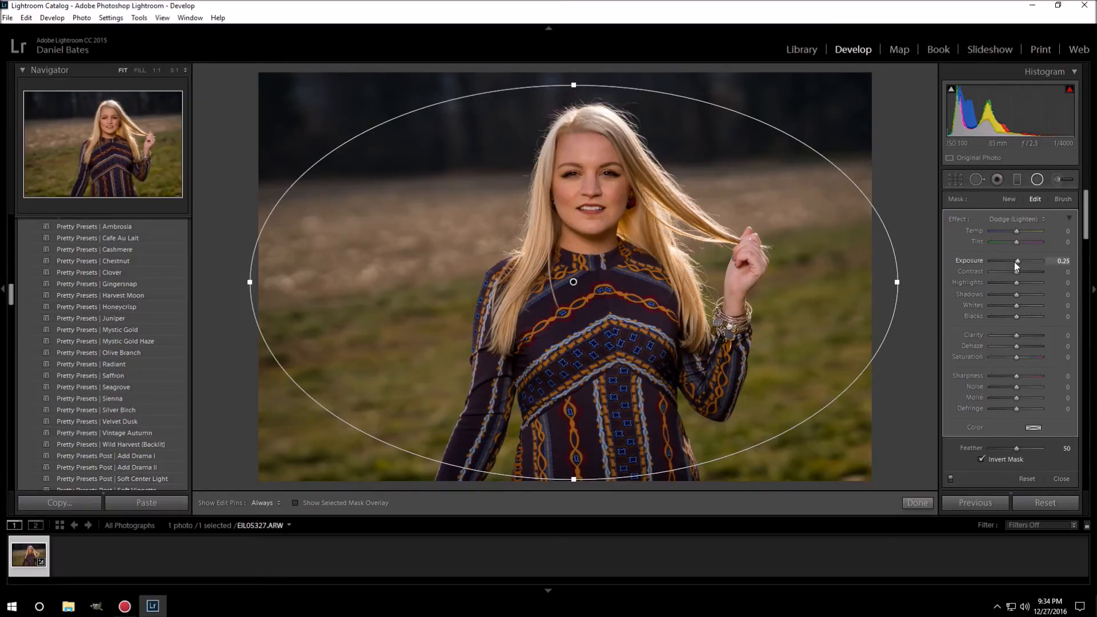
Step: Set the radial filter's exposure to 0.78 and temperature to 8, shift it slightly lower over the woman, and finish the filter
left_click_drag(1017, 263, 1020, 262)
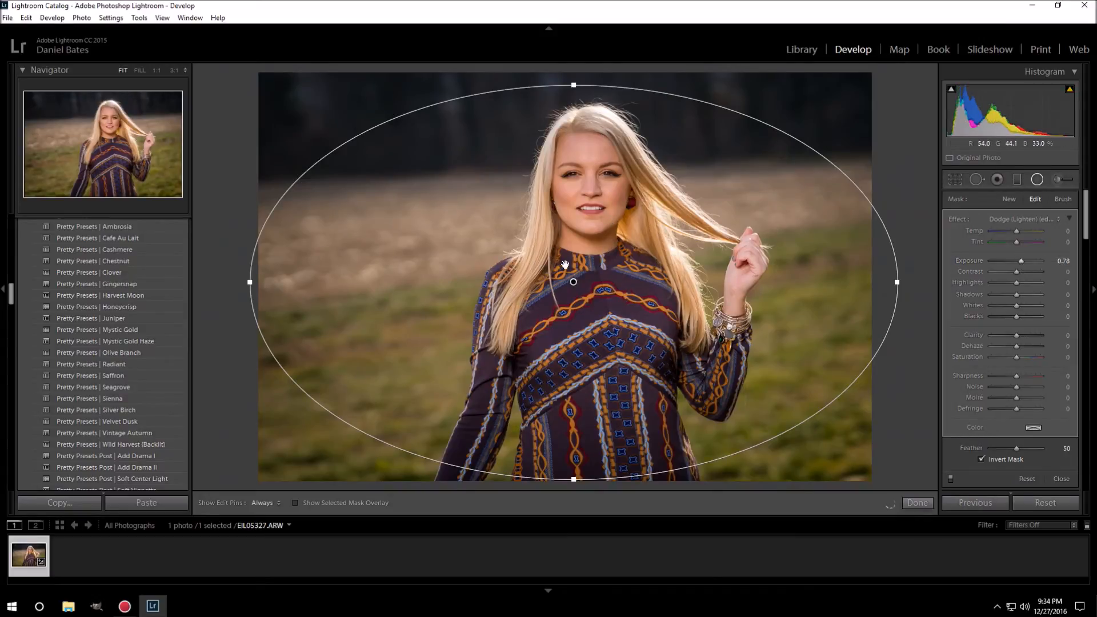
mouse_move(508, 223)
left_mouse_down()
mouse_move(554, 273)
mouse_move(546, 241)
mouse_move(495, 223)
mouse_move(508, 247)
mouse_move(537, 230)
mouse_move(513, 219)
mouse_move(509, 233)
left_mouse_up()
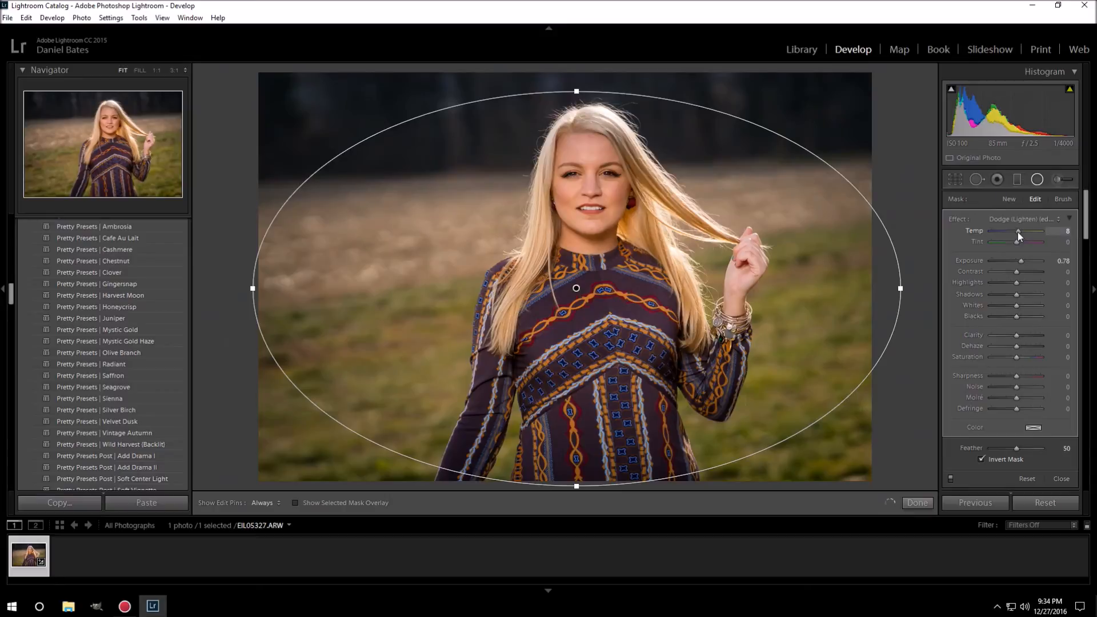
left_click_drag(1020, 233, 1021, 233)
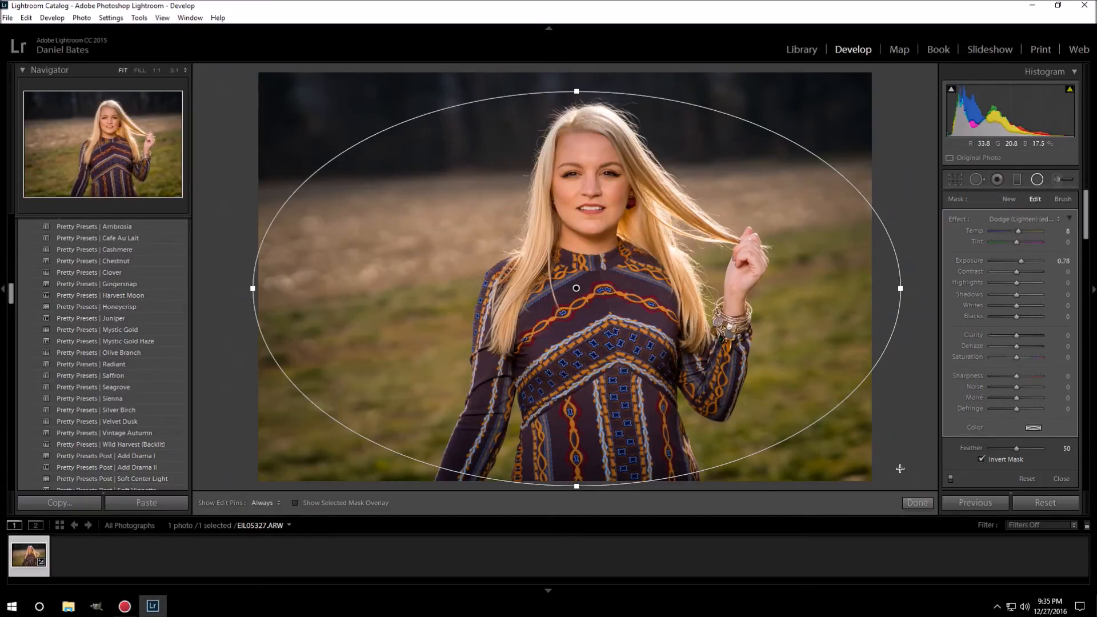
left_click(928, 503)
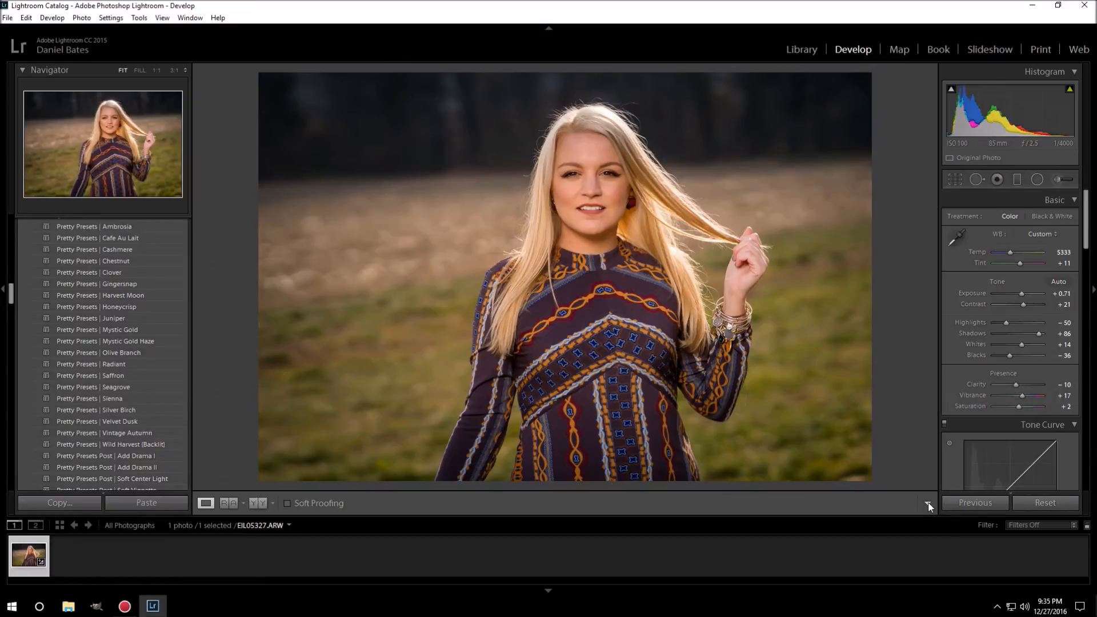
Step: Heal the upper blemish on the woman's chin with a size 23 Spot Removal spot sampled from clear skin beside it
left_click(585, 193)
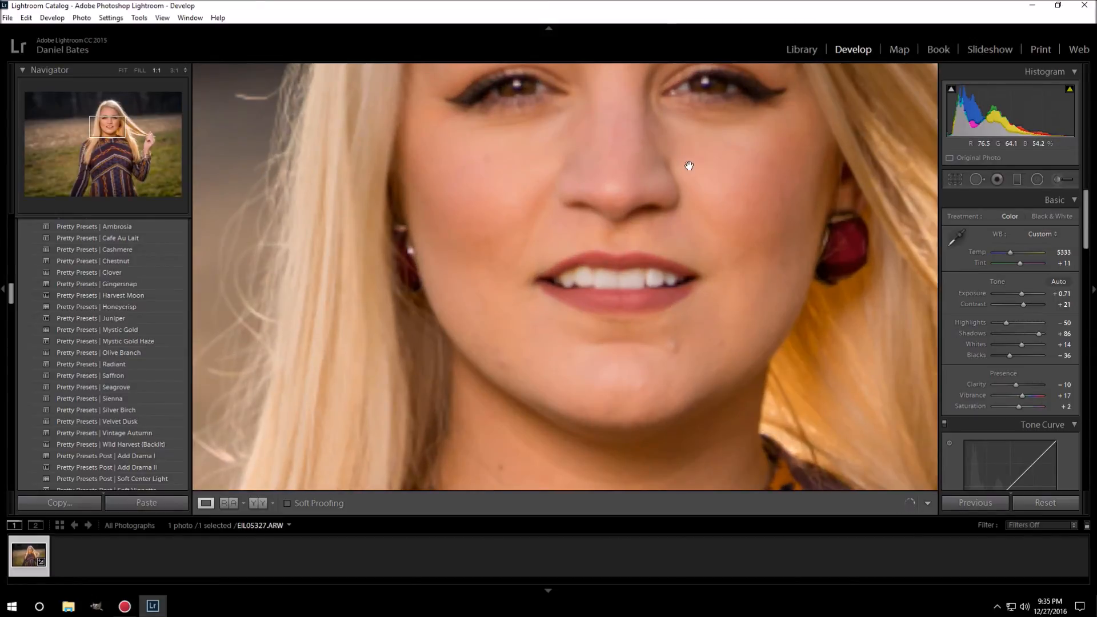
left_click_drag(671, 138, 592, 211)
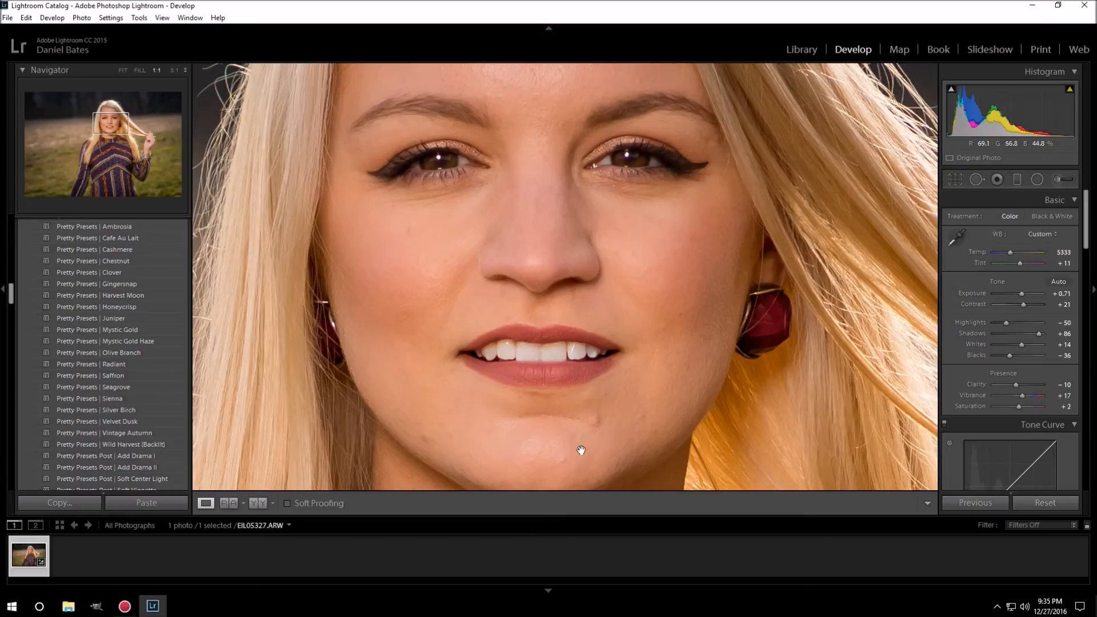
left_click(977, 179)
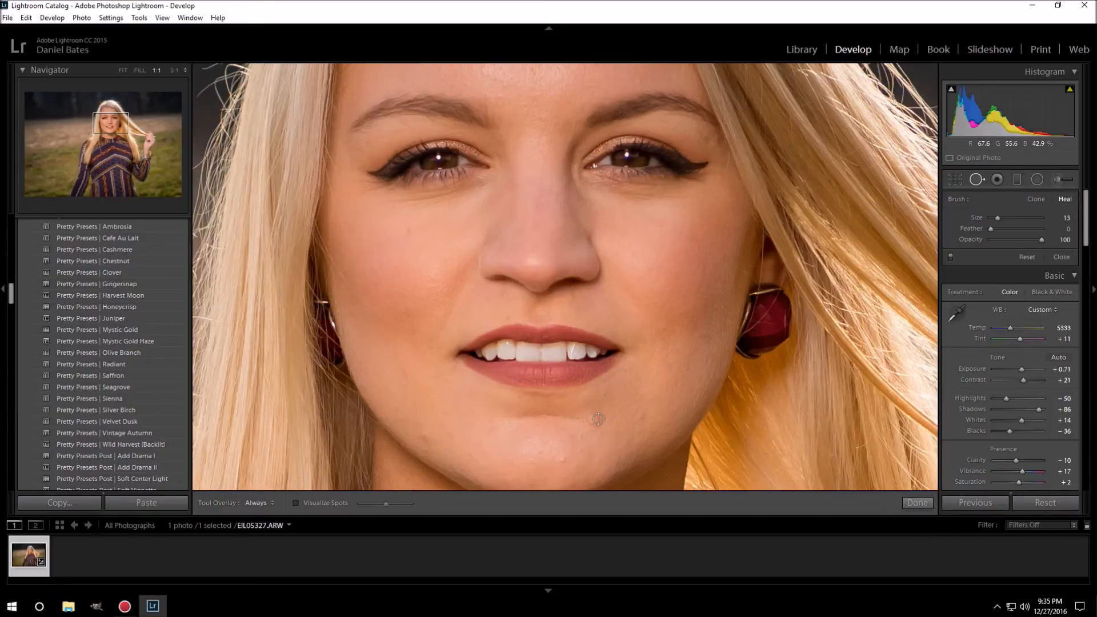
scroll(591, 419, "up", 5)
left_click(594, 421)
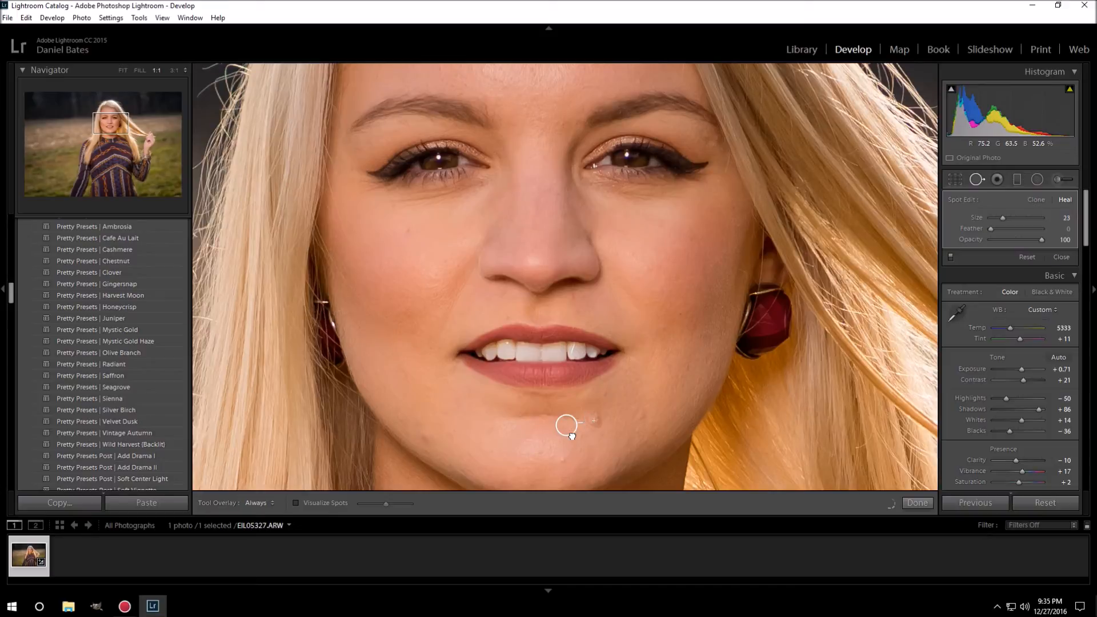
left_click_drag(572, 436, 572, 438)
left_click(916, 503)
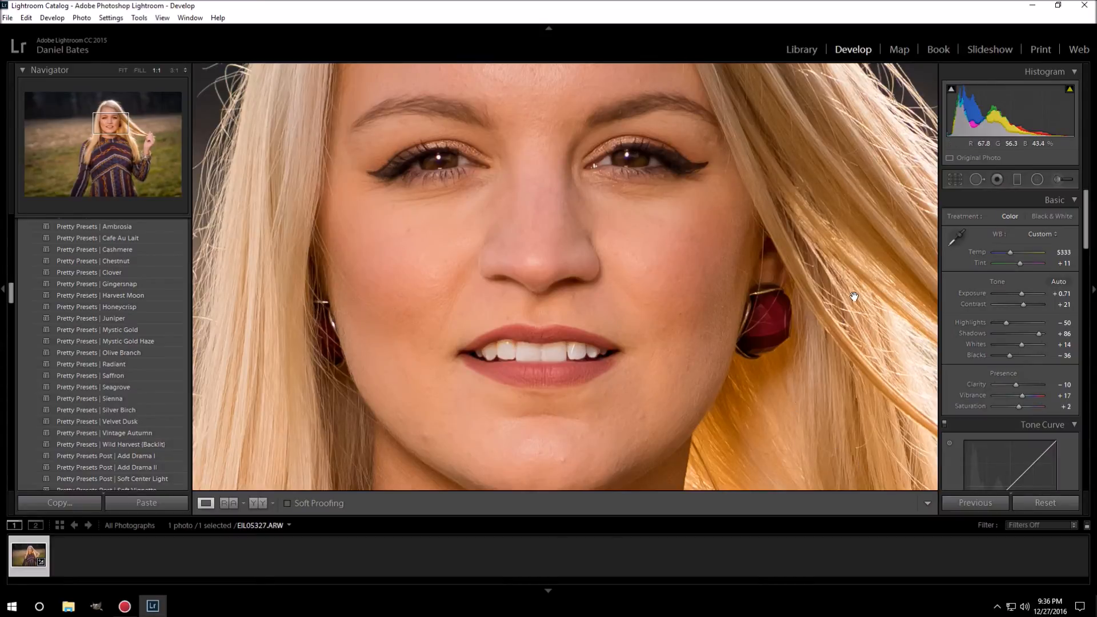
Step: Heal the lower blemish on the woman's chin with a size 16 Spot Removal spot
left_click(977, 180)
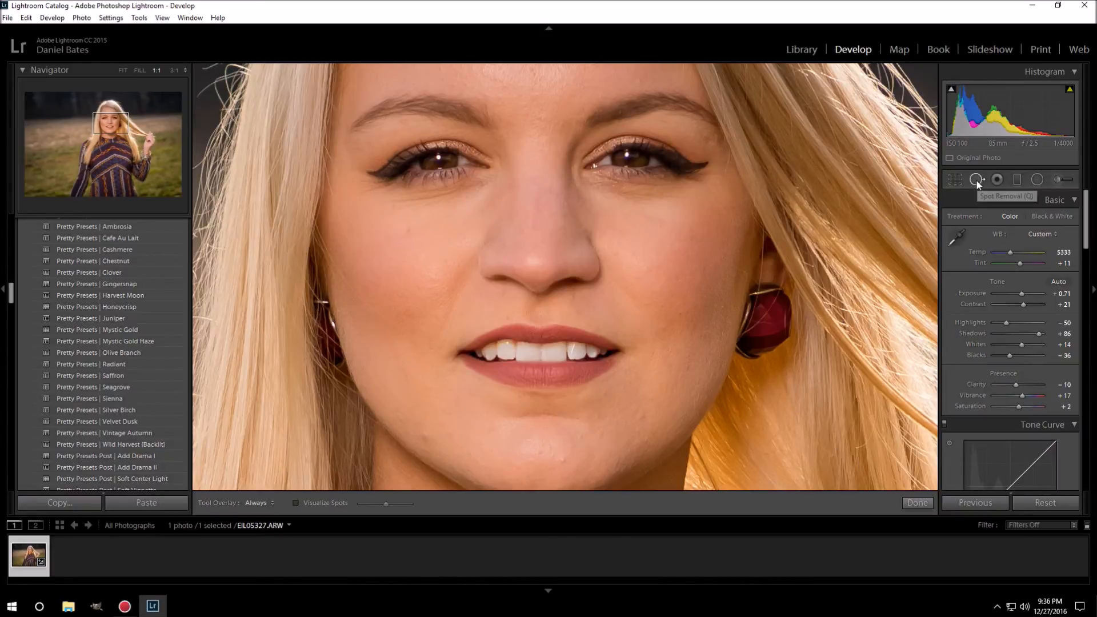
scroll(569, 446, "down", 3)
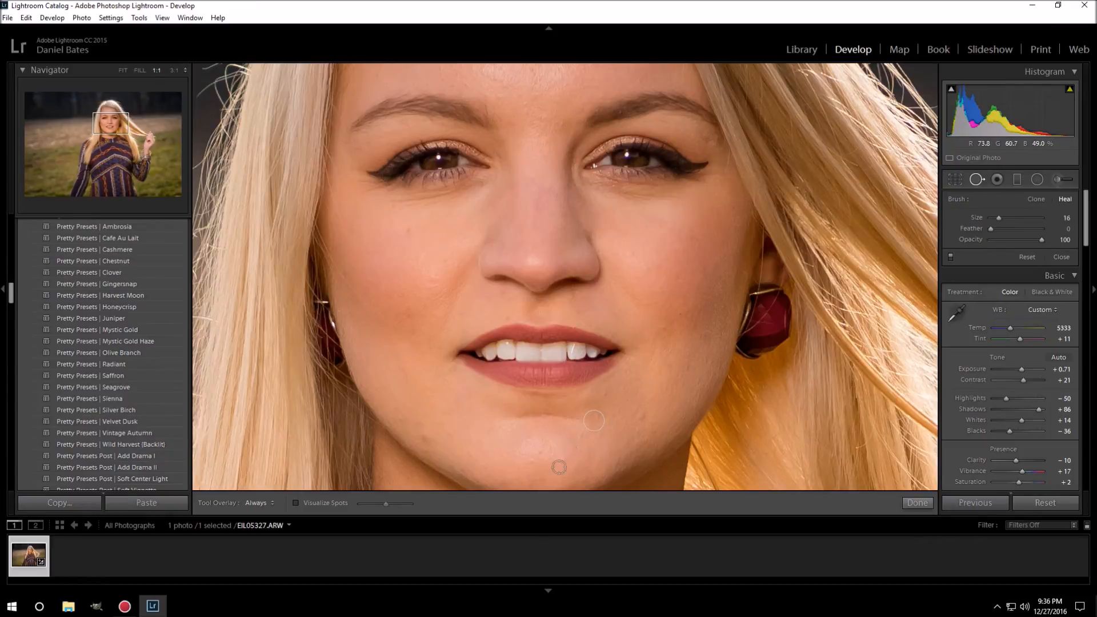
left_click(564, 461)
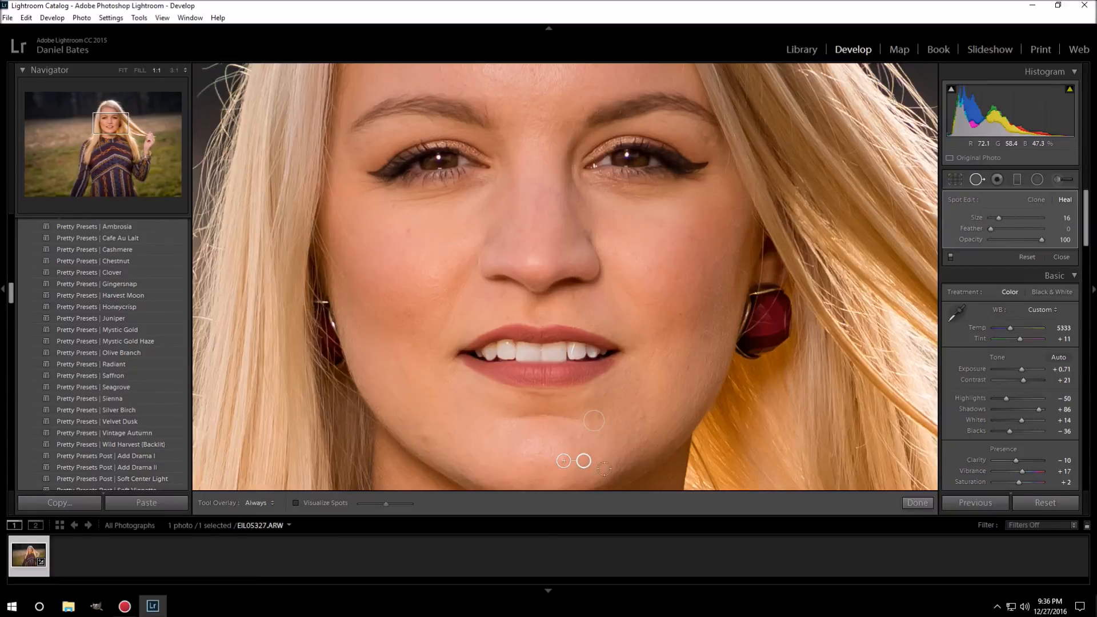
left_click(924, 505)
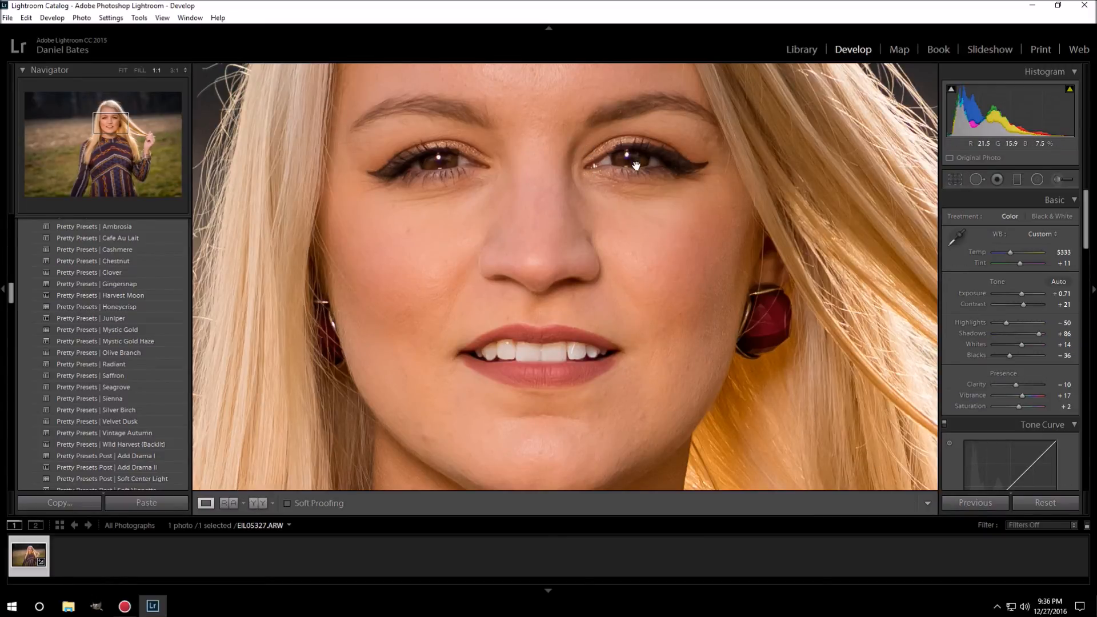
Step: Draw a small radial filter over the iris of the woman's left eye with exposure 0.69, clarity 29 and sharpness 29
left_click(1037, 180)
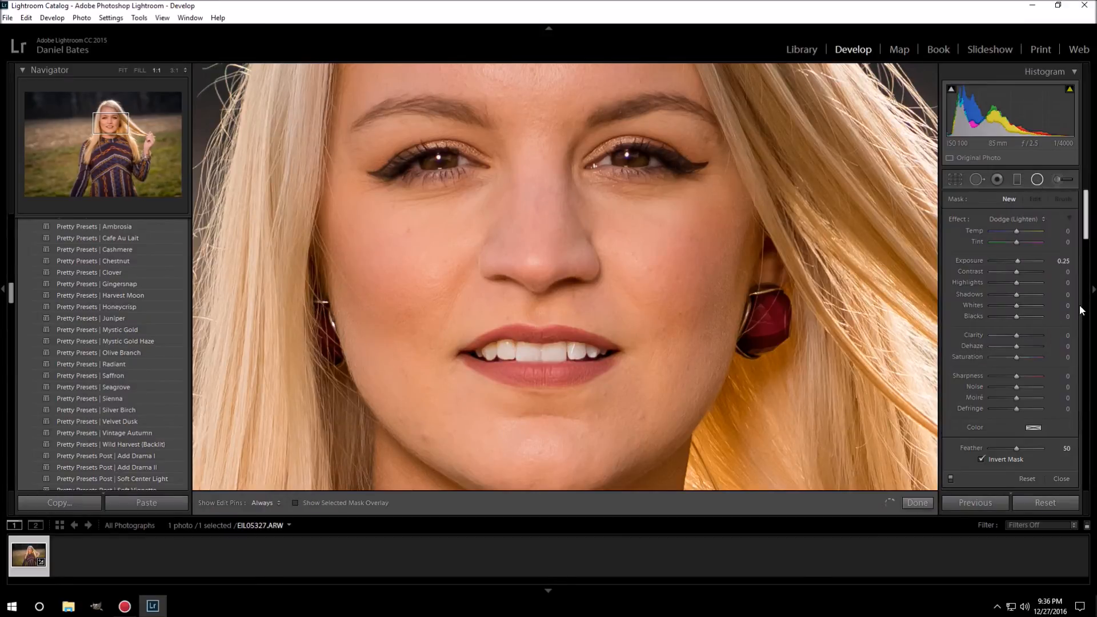
left_click_drag(626, 153, 655, 173)
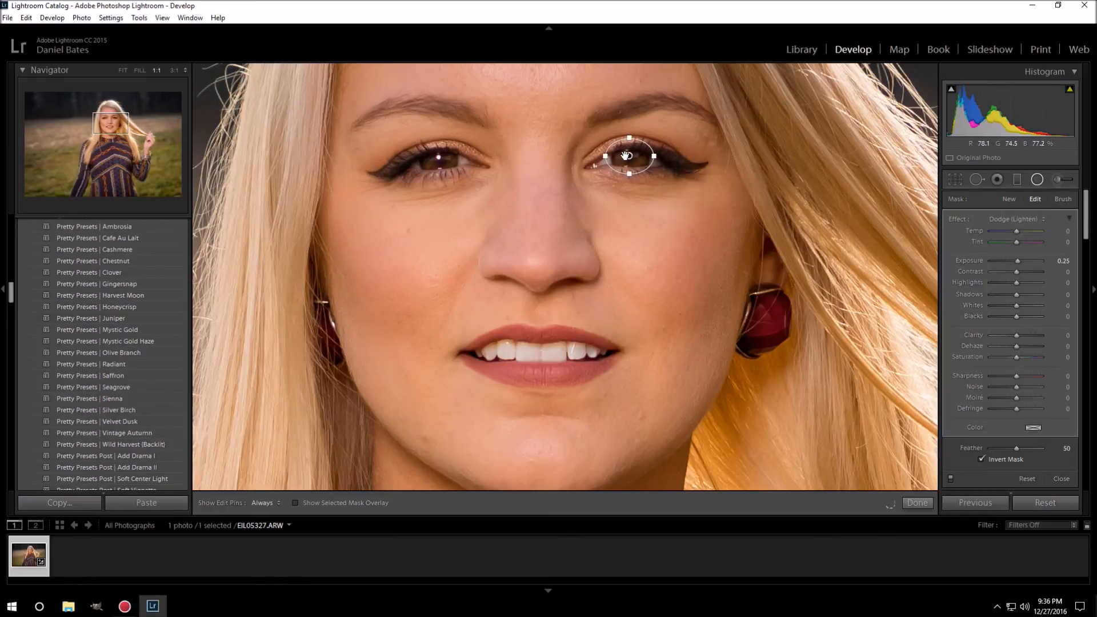
left_click(630, 157)
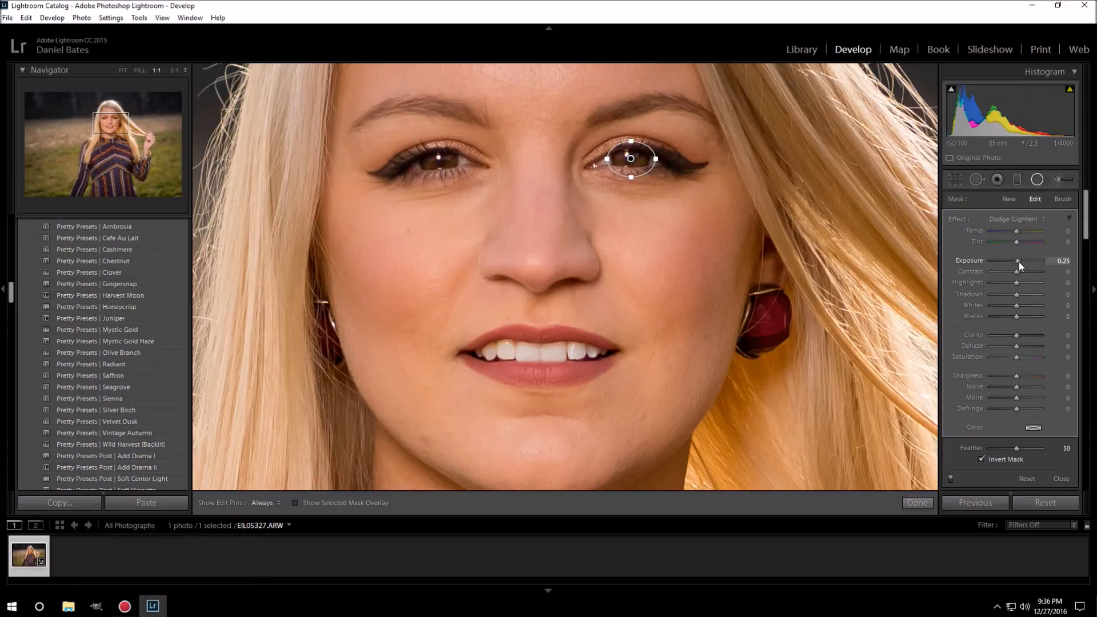
left_click_drag(1020, 261, 1020, 262)
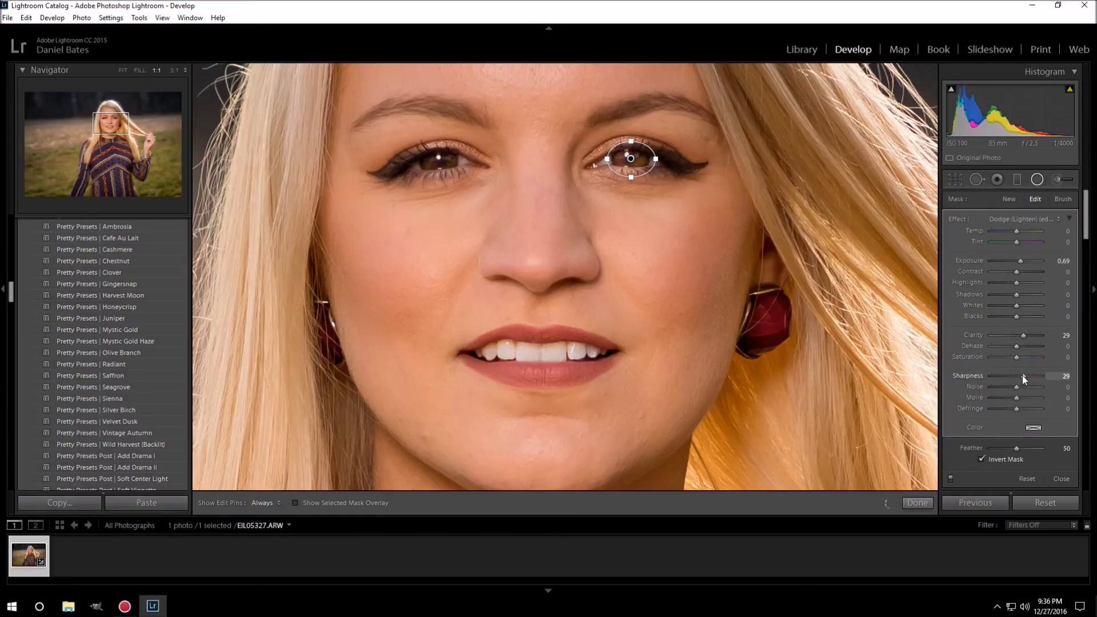
Step: Duplicate the eye's radial filter, place the copy over the woman's right eye, and finish the filter
right_click(632, 160)
left_click(658, 167)
left_click_drag(632, 160, 437, 165)
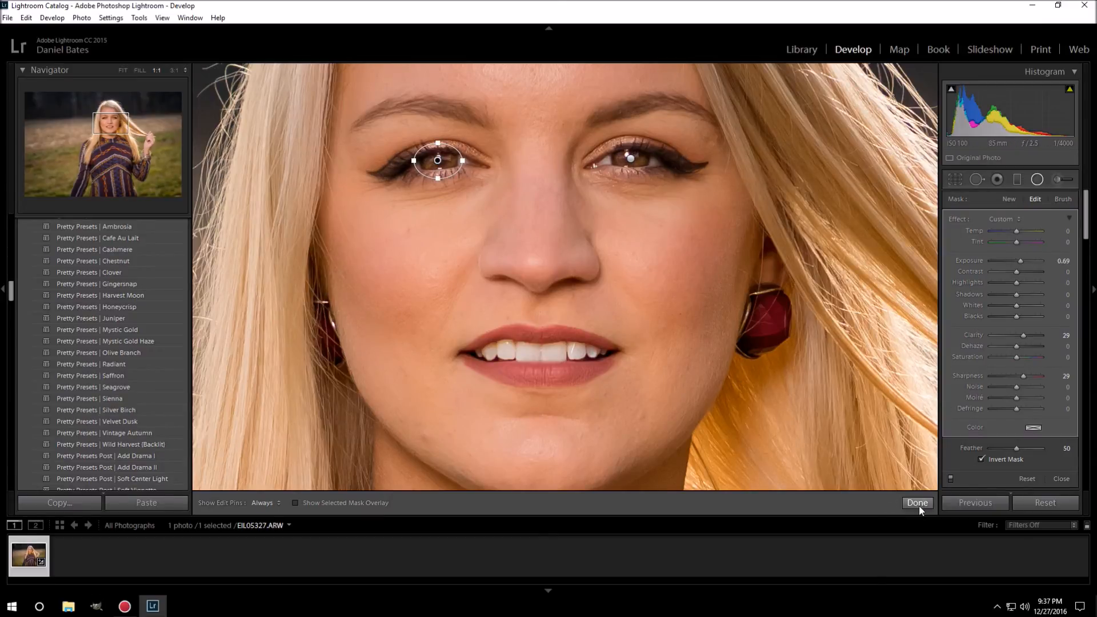
left_click(918, 503)
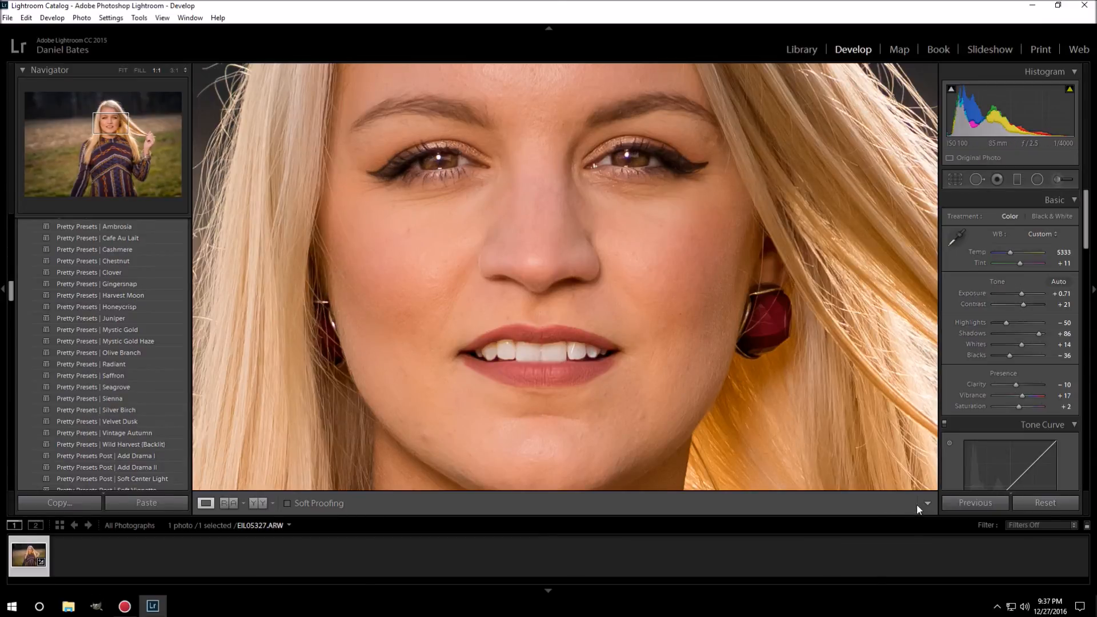
Step: Set the Dehaze amount to +10 and show the whole photo in a side-by-side before and after view
left_click(615, 274)
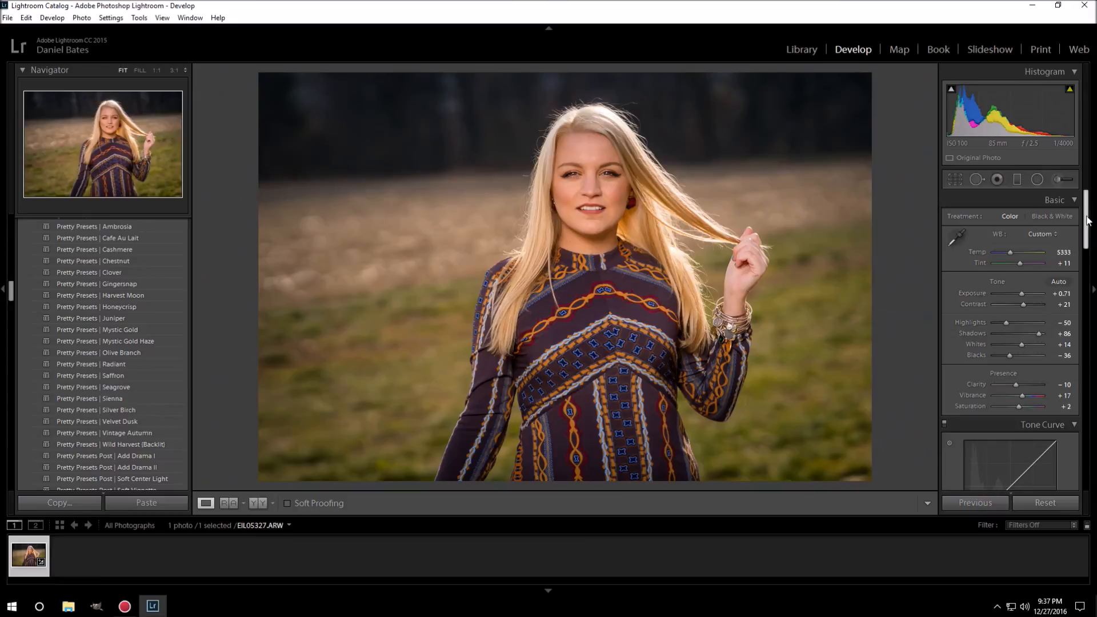
left_click_drag(1087, 225, 1087, 465)
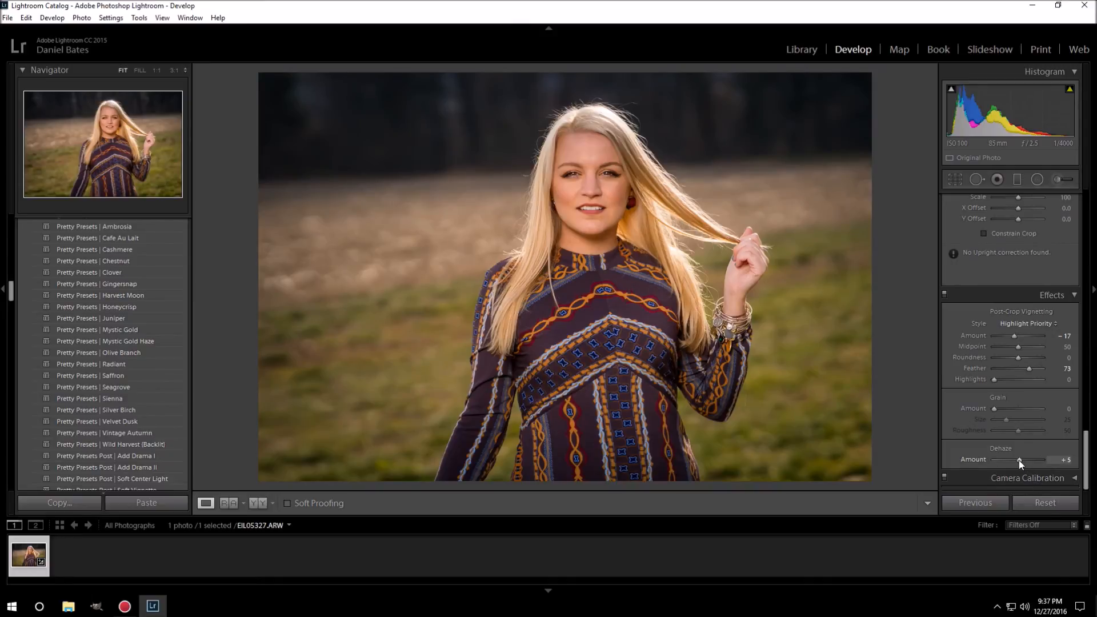
left_click_drag(1020, 460, 1024, 460)
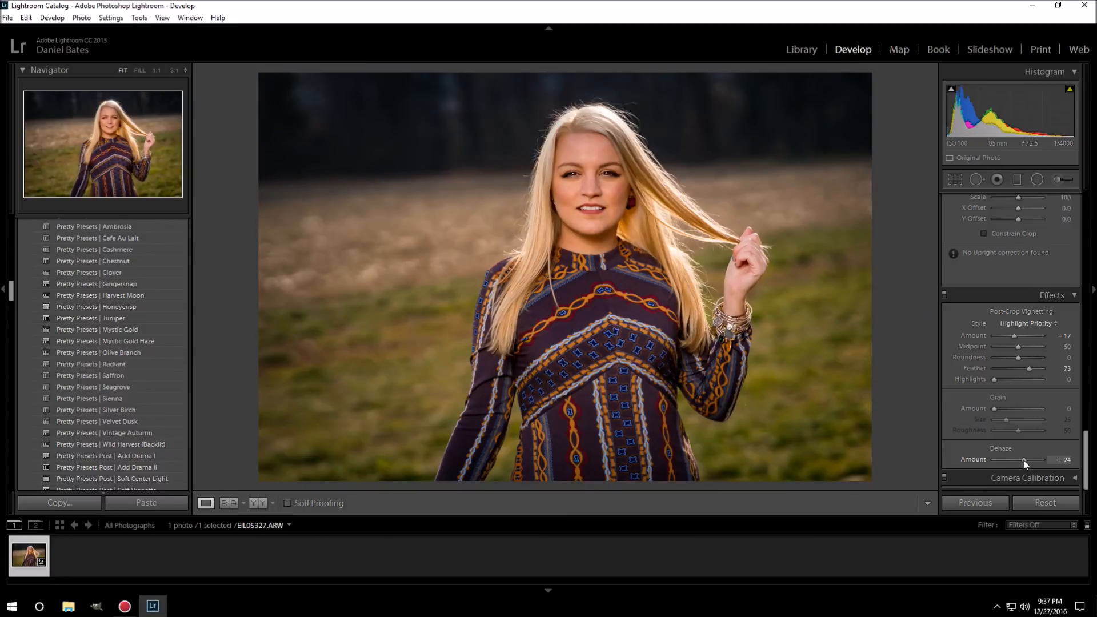
left_click_drag(1023, 461, 1021, 461)
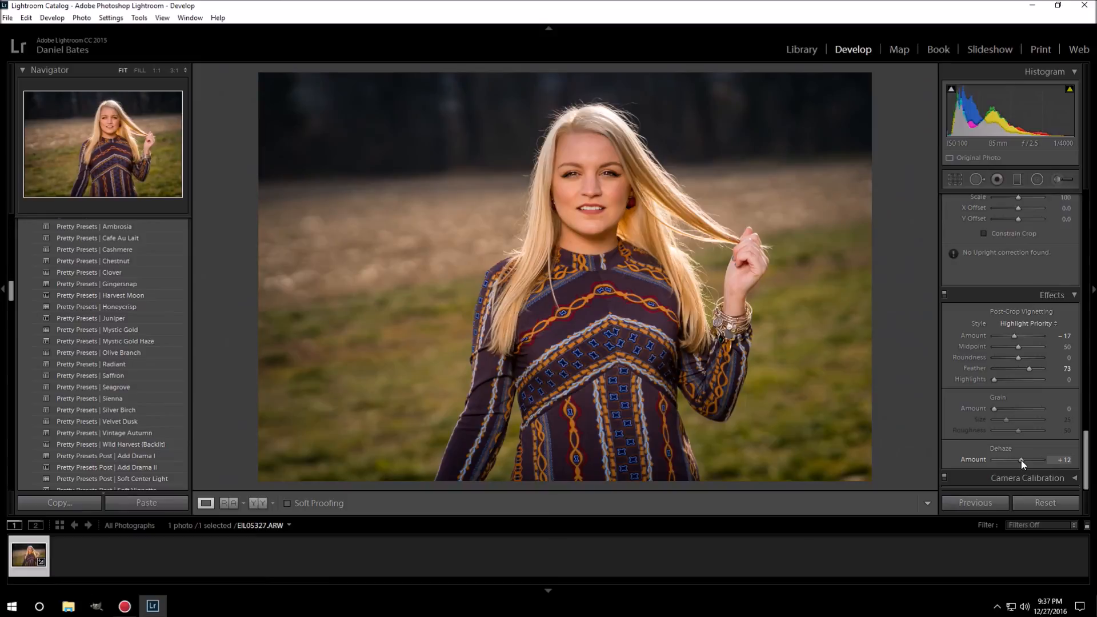
left_click_drag(1021, 461, 1021, 461)
left_click(259, 505)
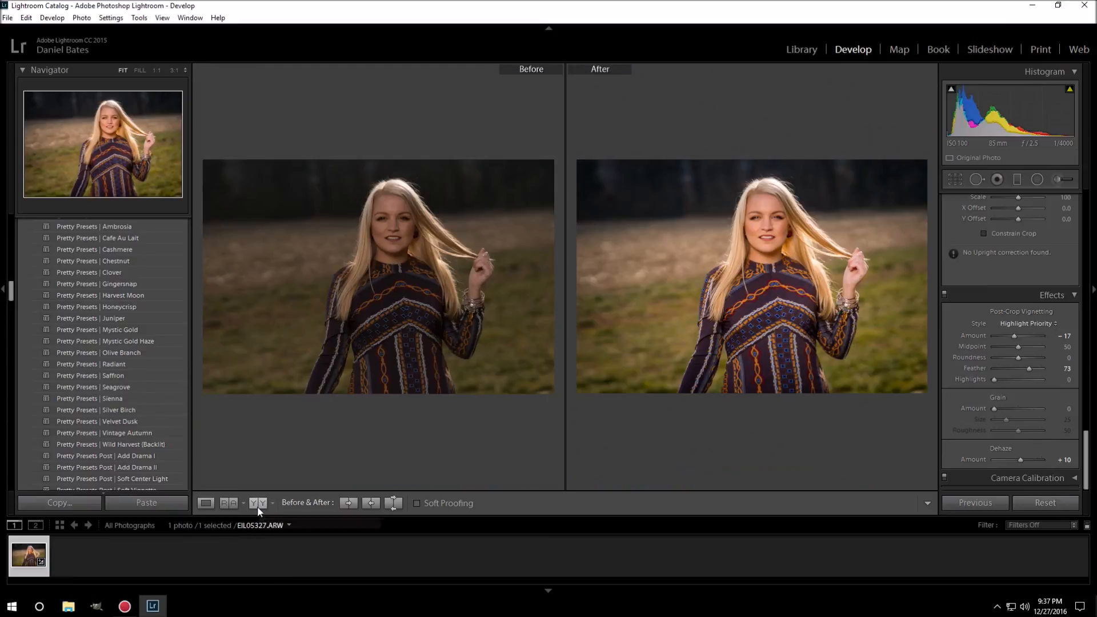